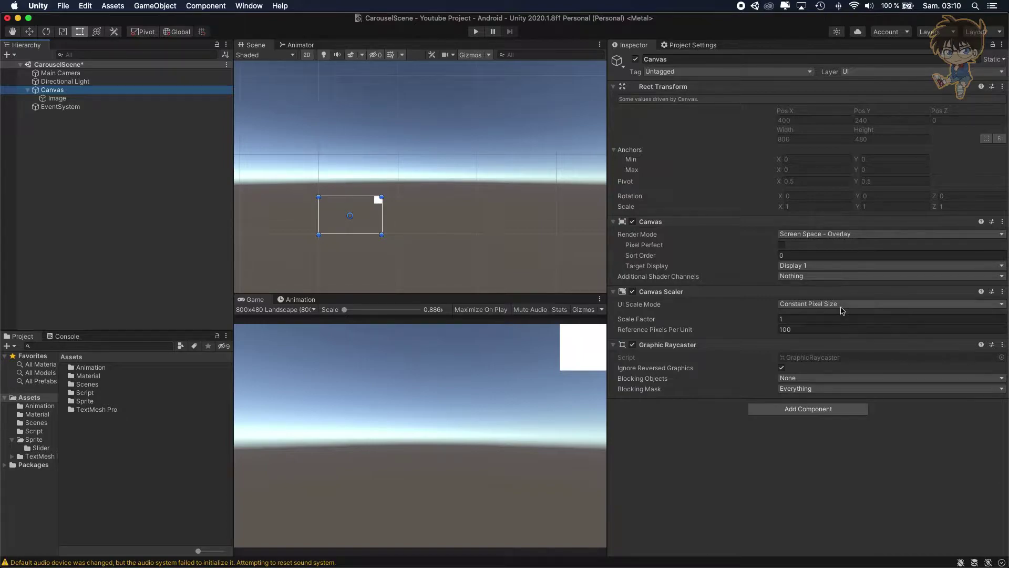
Set the Canvas Scaler to Scale With Screen Size with a reference resolution of 1920 x 1080.
click(840, 307)
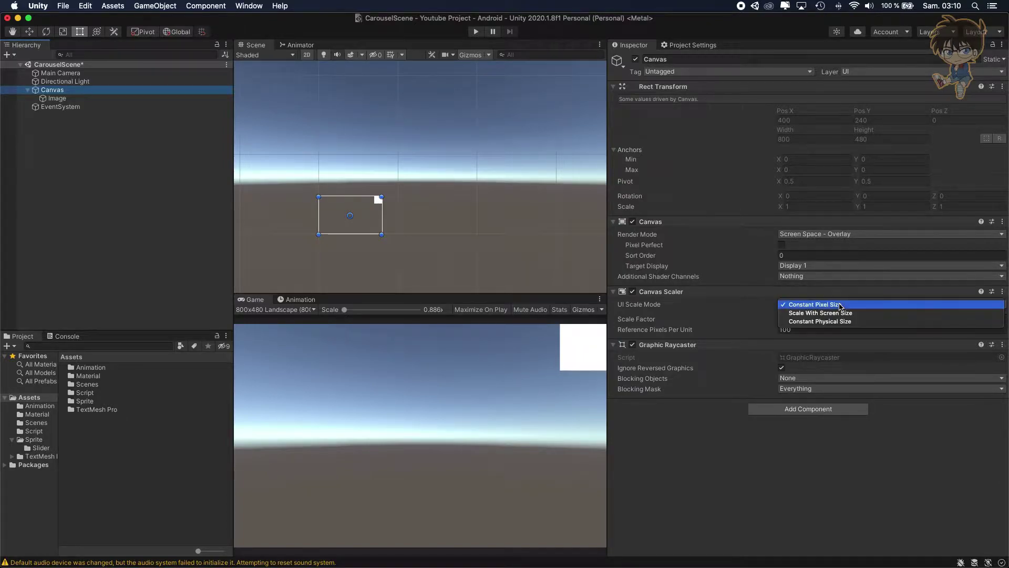
click(837, 315)
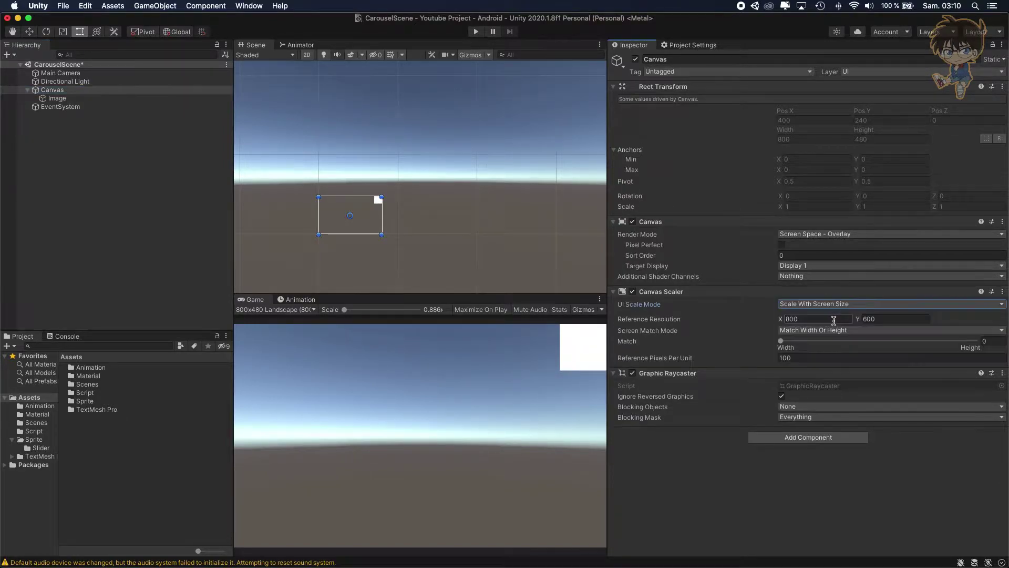
click(801, 318)
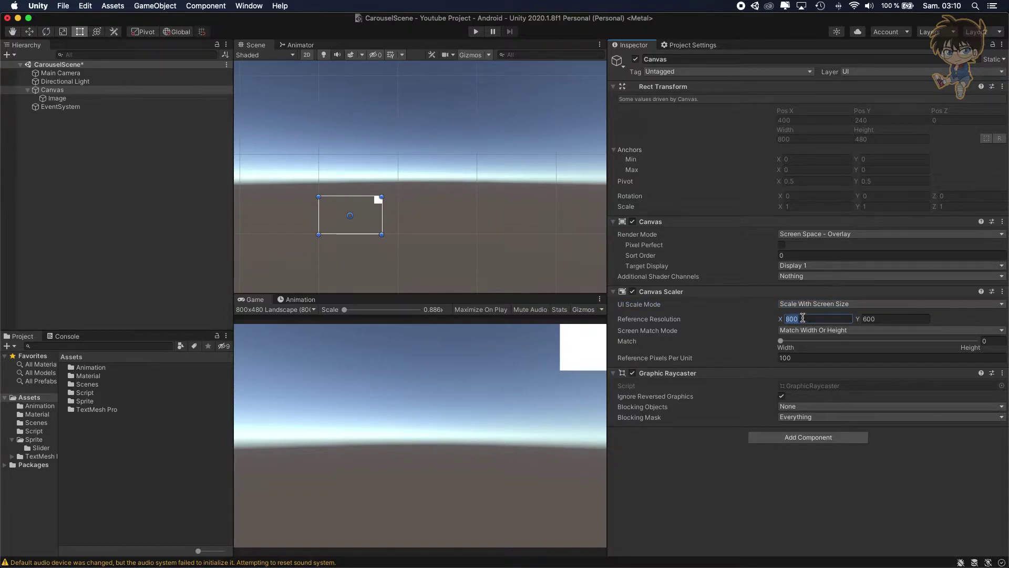
text(1920)
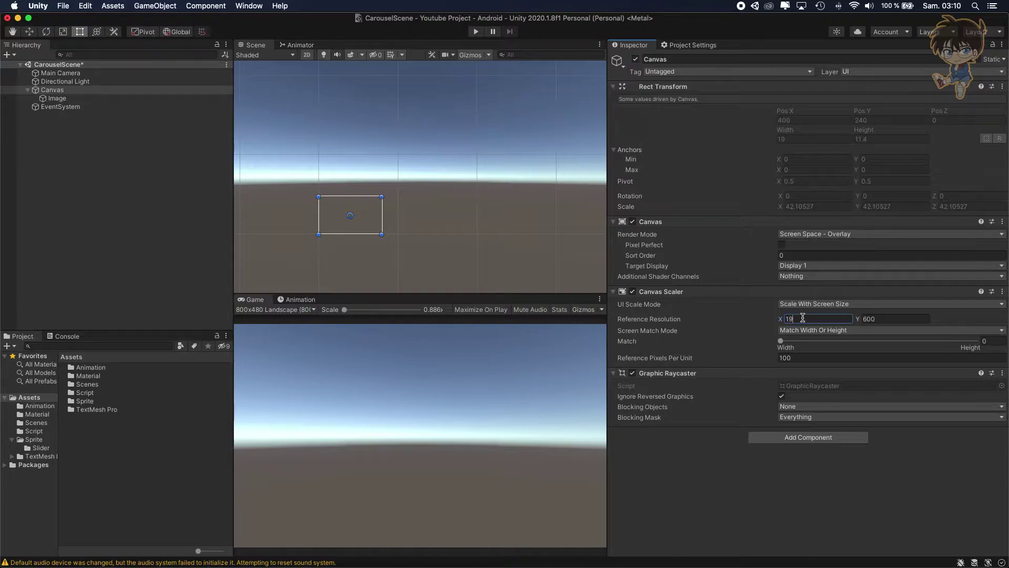
key(Tab)
text(10)
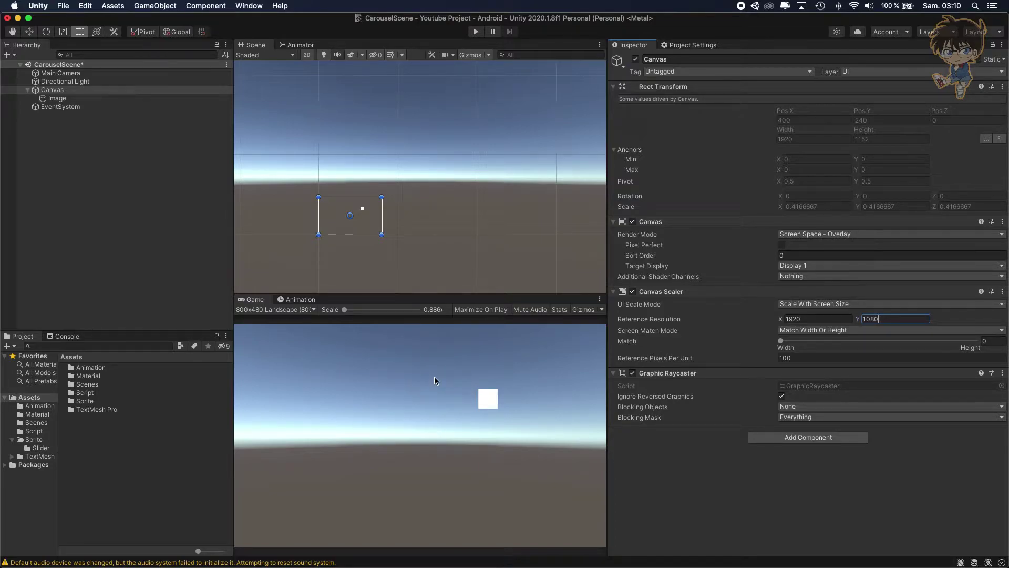
Apply the anchor preset that stretches the Image both horizontally and vertically across the Canvas.
click(77, 99)
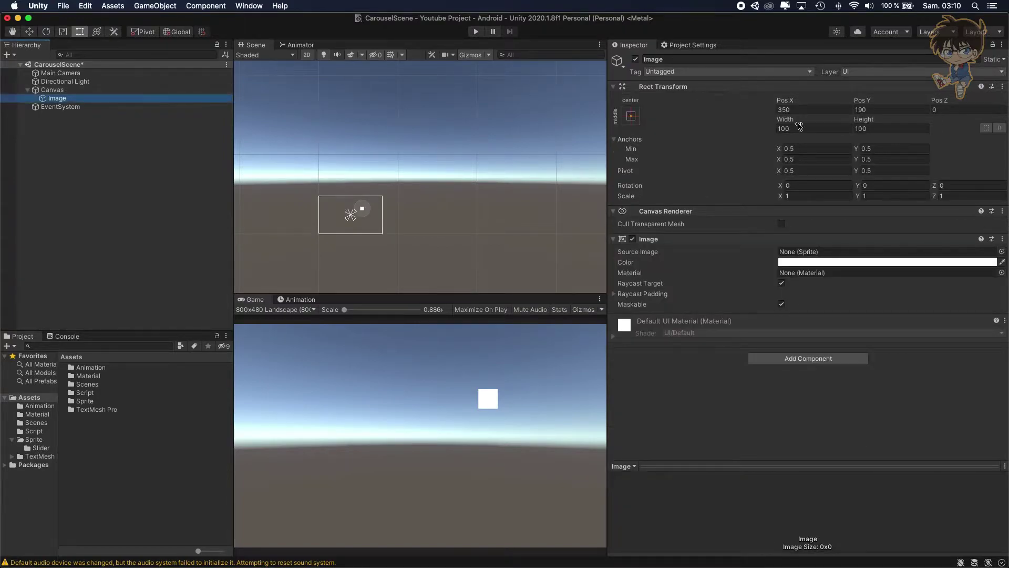
click(632, 116)
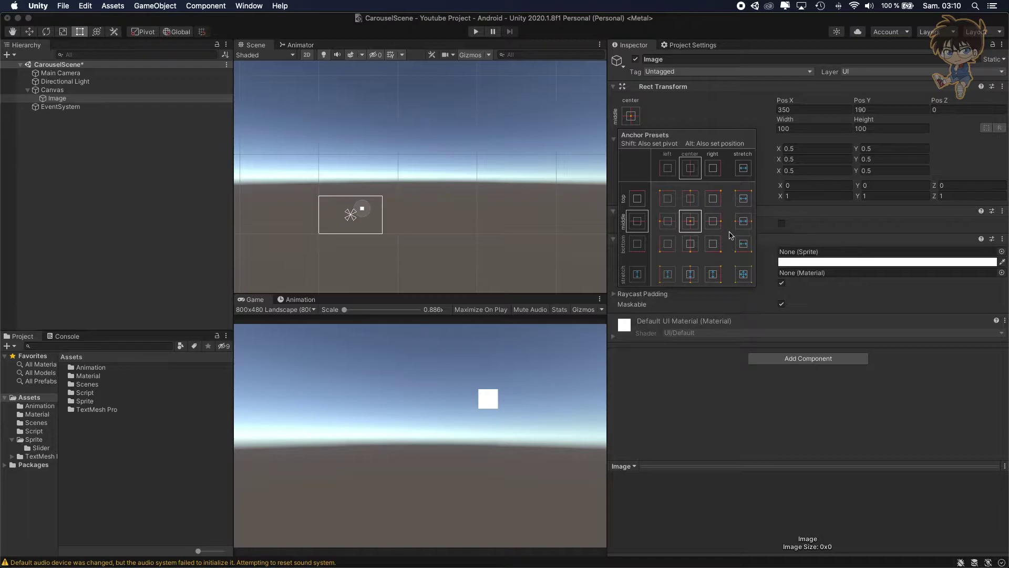
click(743, 274)
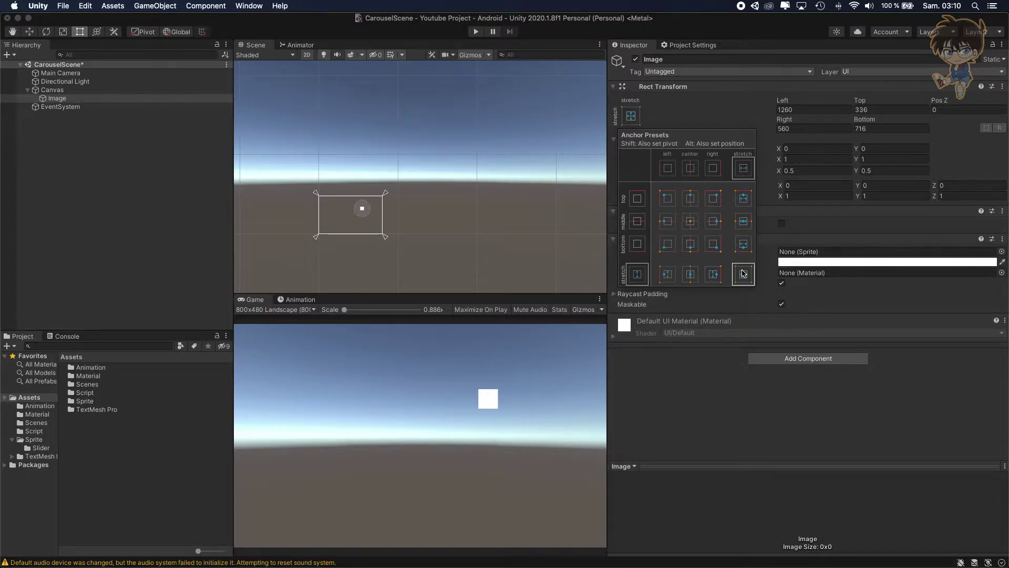
Set the Image's Left, Top, Right and Bottom offsets to 0 so it fills the Canvas.
click(796, 109)
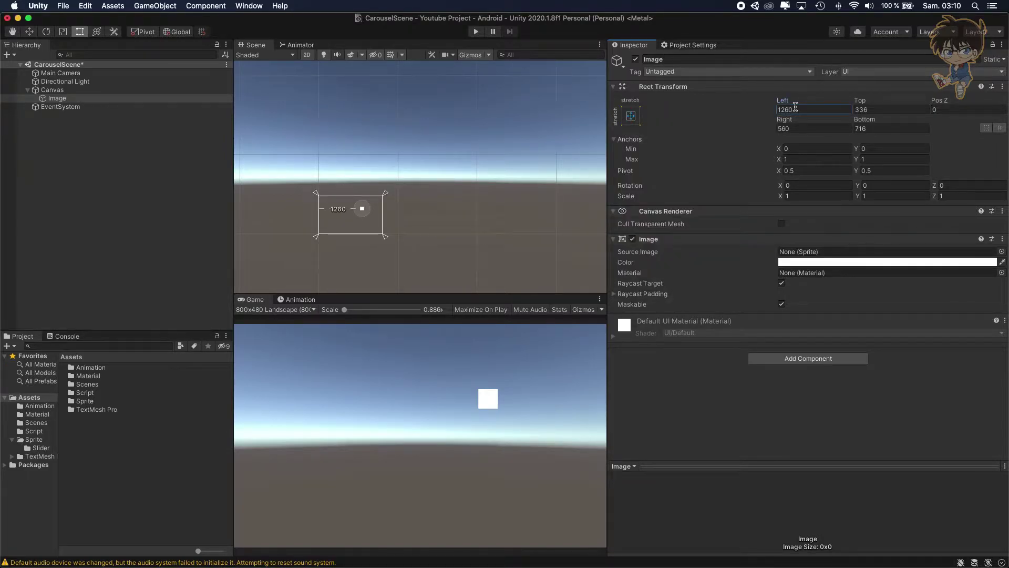
double_click(795, 107)
text(0)
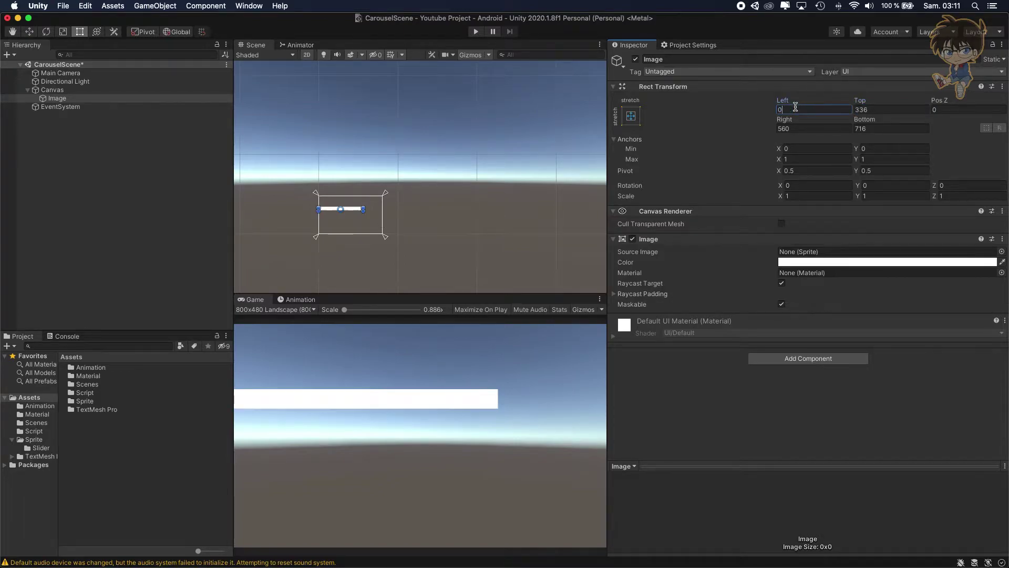
key(Tab)
text(0)
key(Tab)
key(Tab)
text(0)
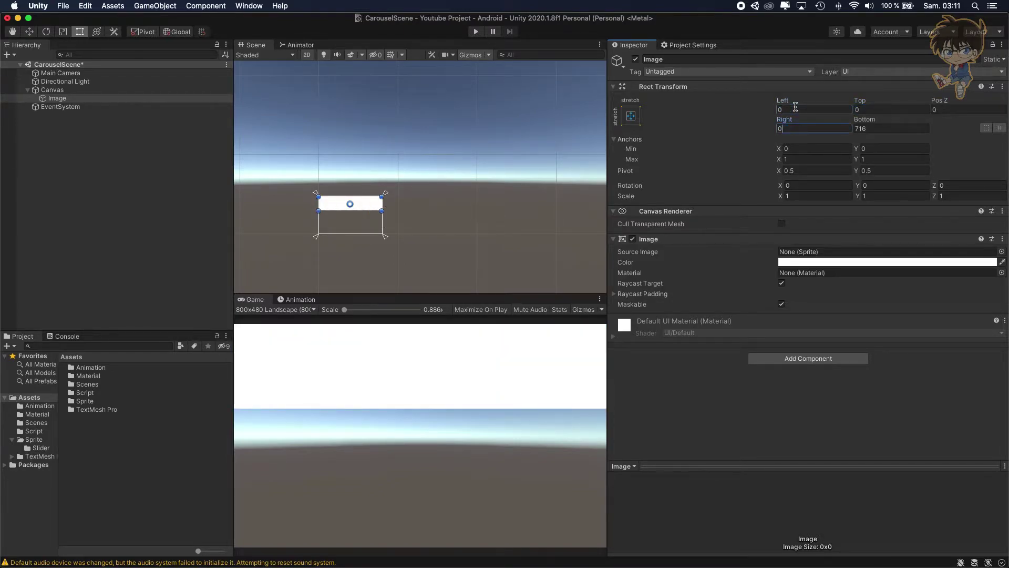
key(Tab)
text(0)
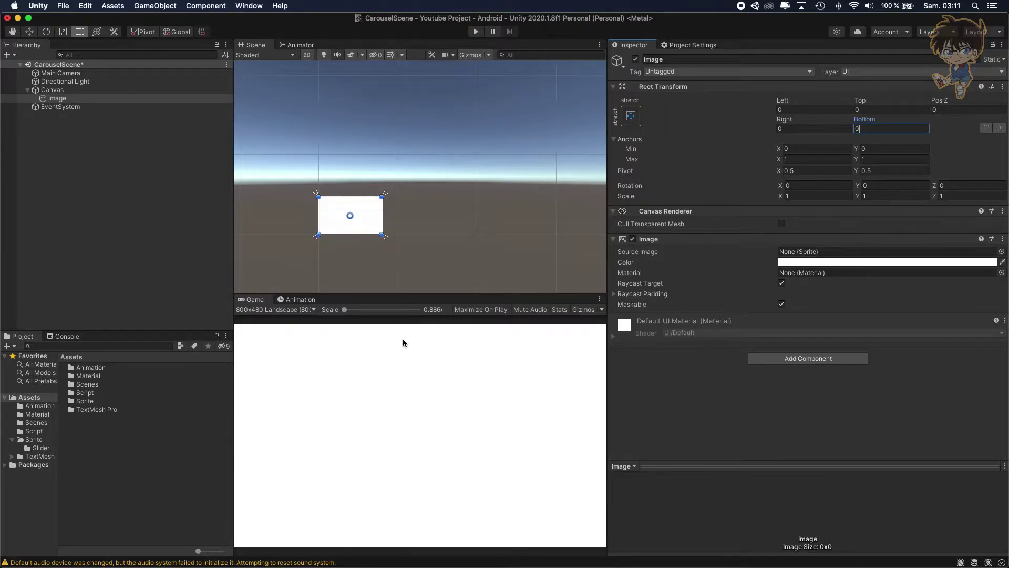
Assign the BlackbackGround sprite as the Image's source image.
click(1001, 251)
click(952, 368)
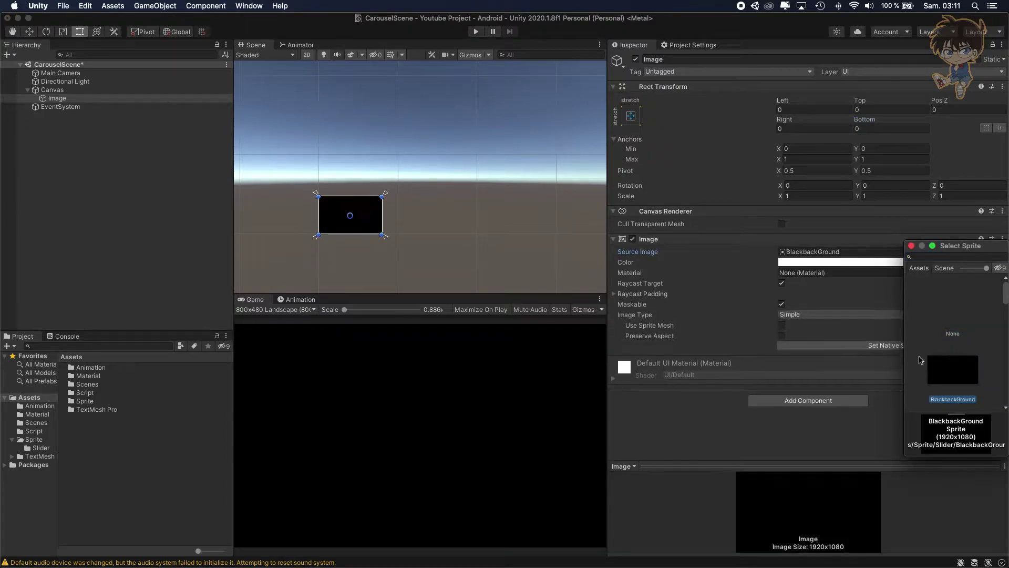
click(207, 282)
Make the Image semi-transparent by setting its color's alpha to 0.5.
click(79, 98)
click(862, 263)
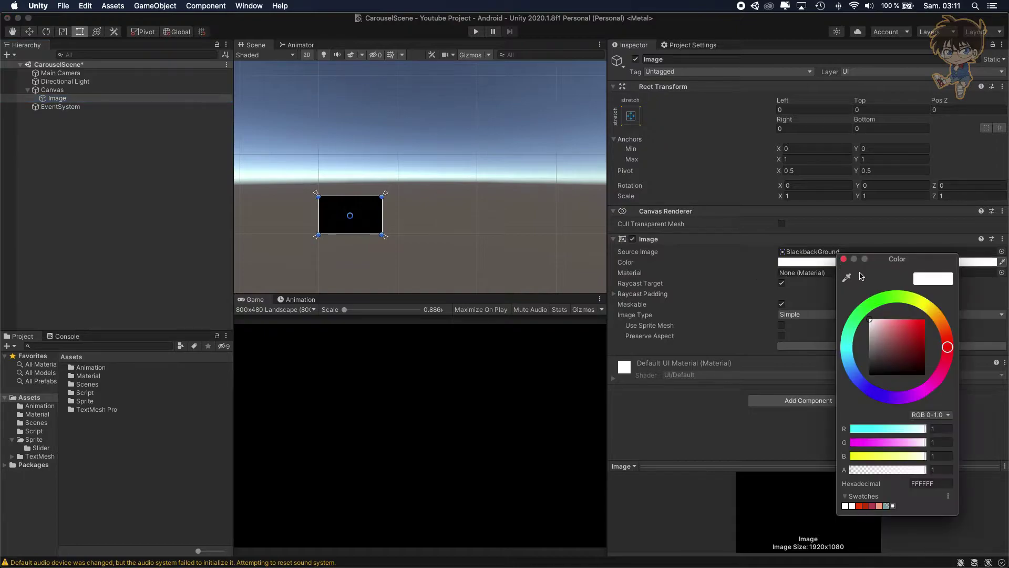
click(888, 469)
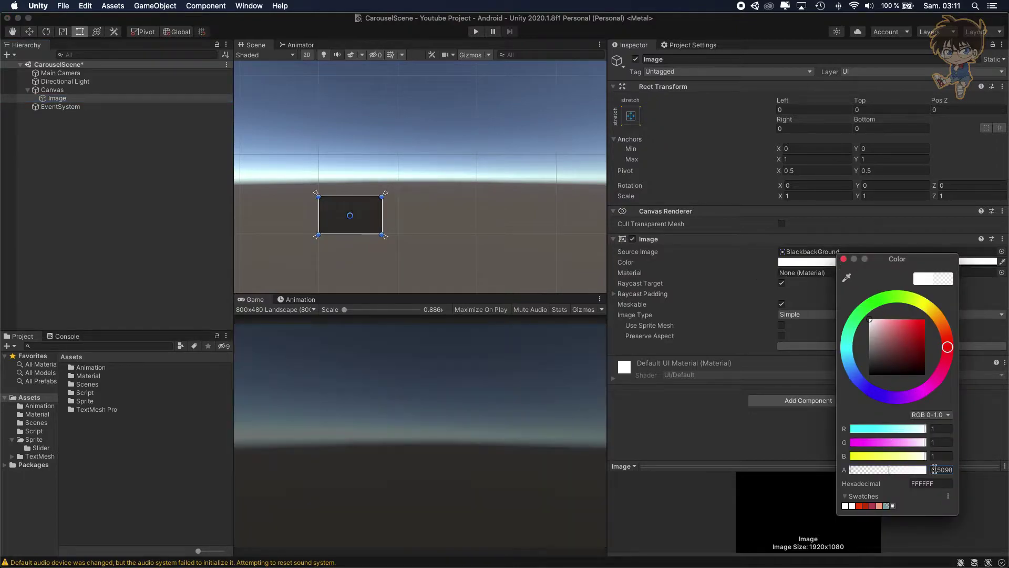
click(942, 469)
text(0.5)
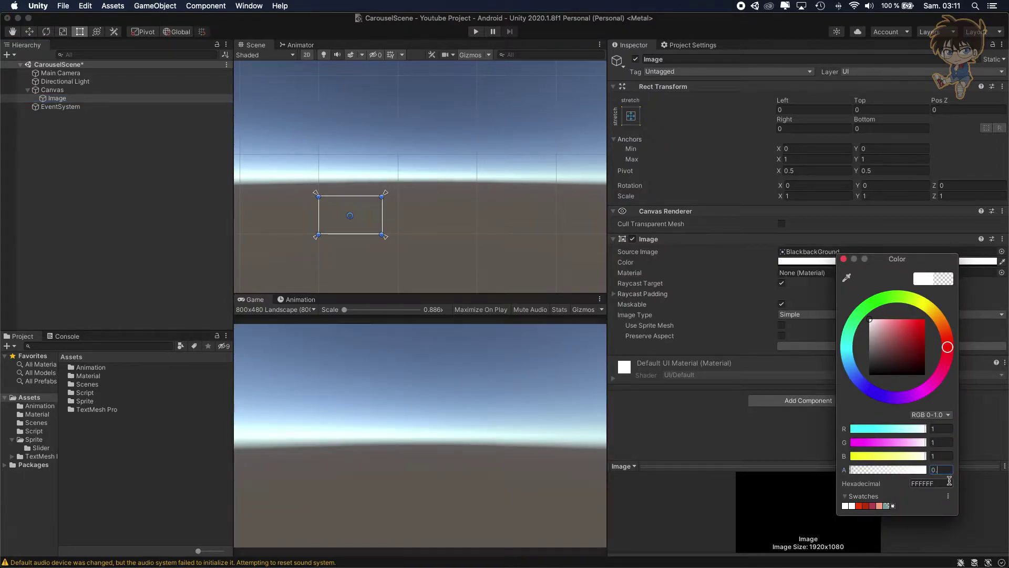
click(76, 245)
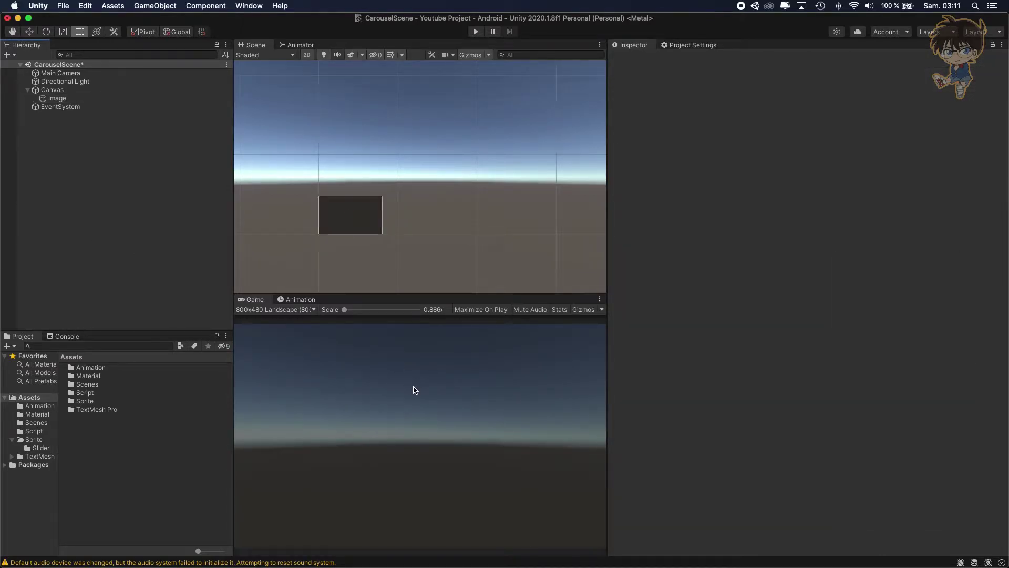
click(418, 424)
Rename the Image object under the Canvas to BackgroundSlider.
click(102, 102)
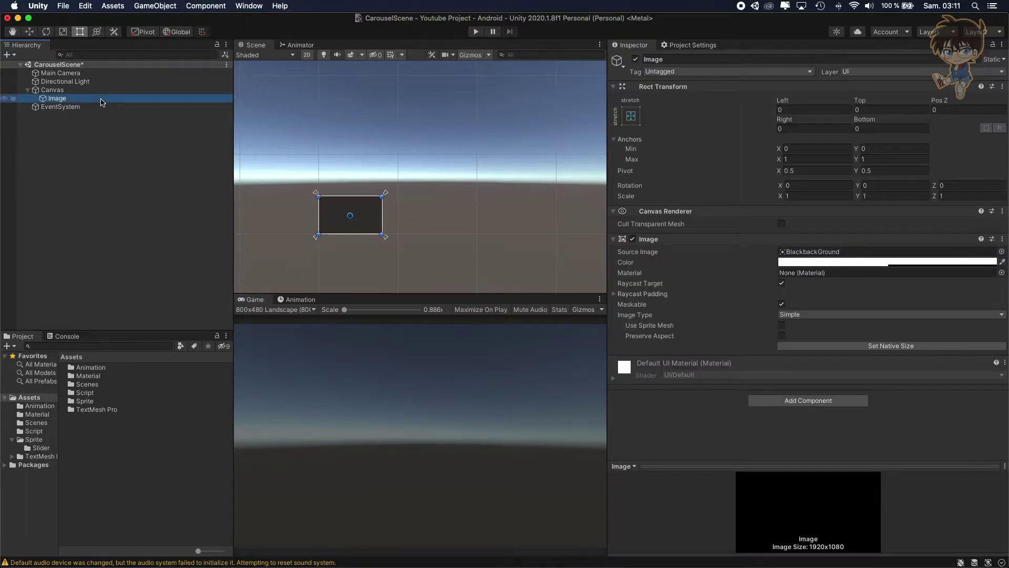
click(102, 100)
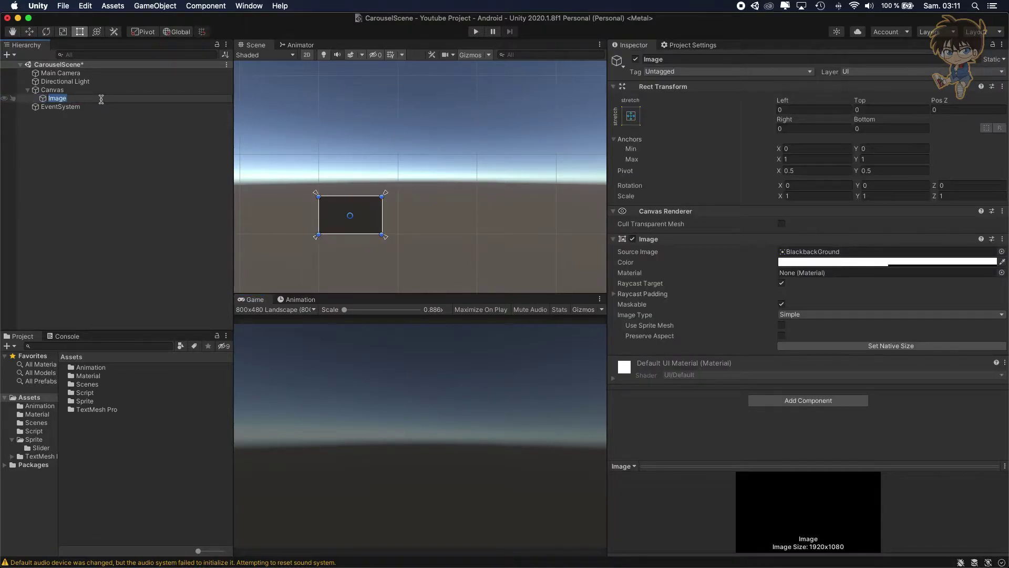
text(BackgroundSlider)
key(Return)
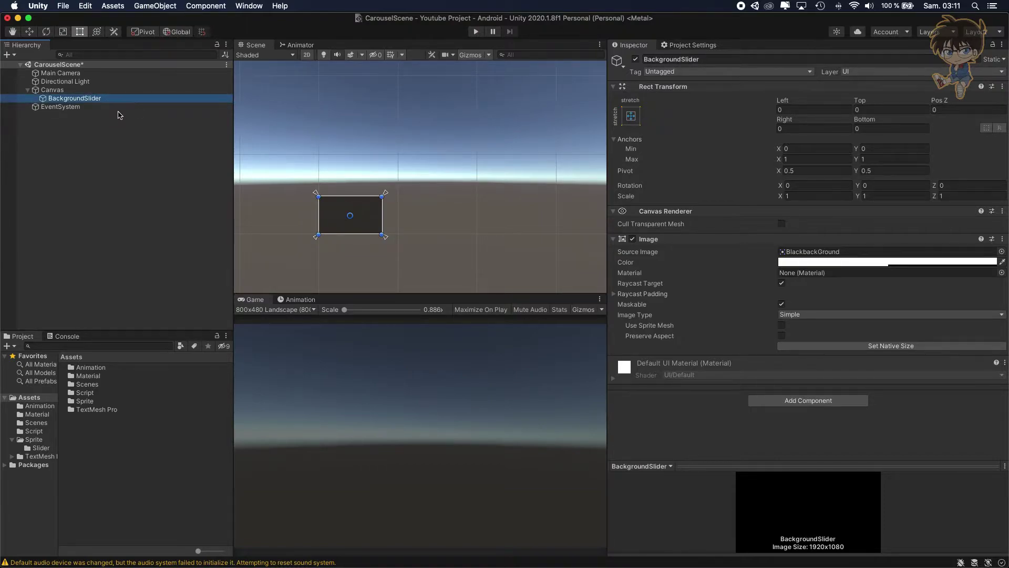
Disable BackgroundSlider's Image component and add a UI Scroll View as a child of BackgroundSlider.
click(632, 239)
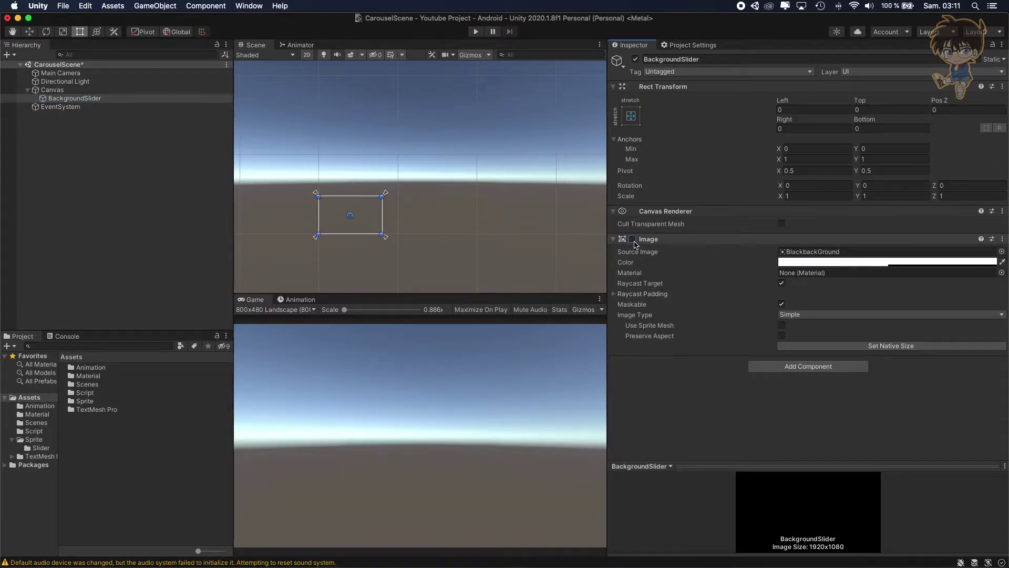
right_click(62, 101)
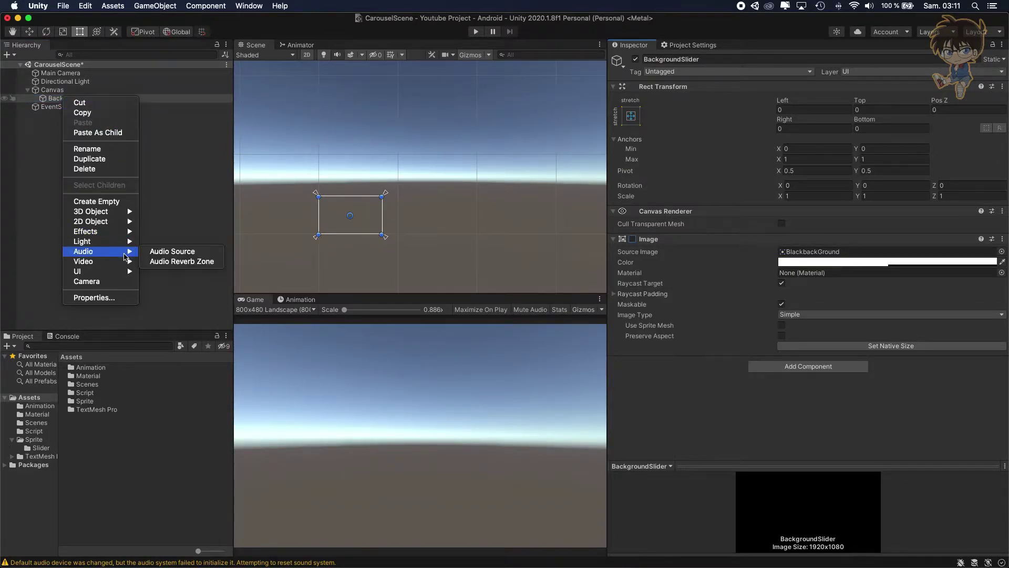
mouse_move(84, 271)
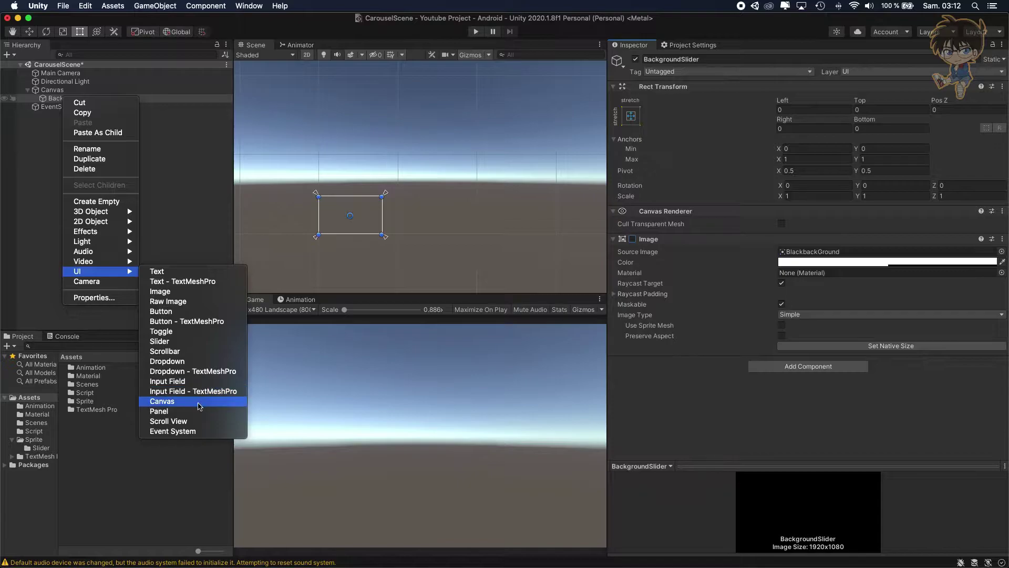
click(191, 421)
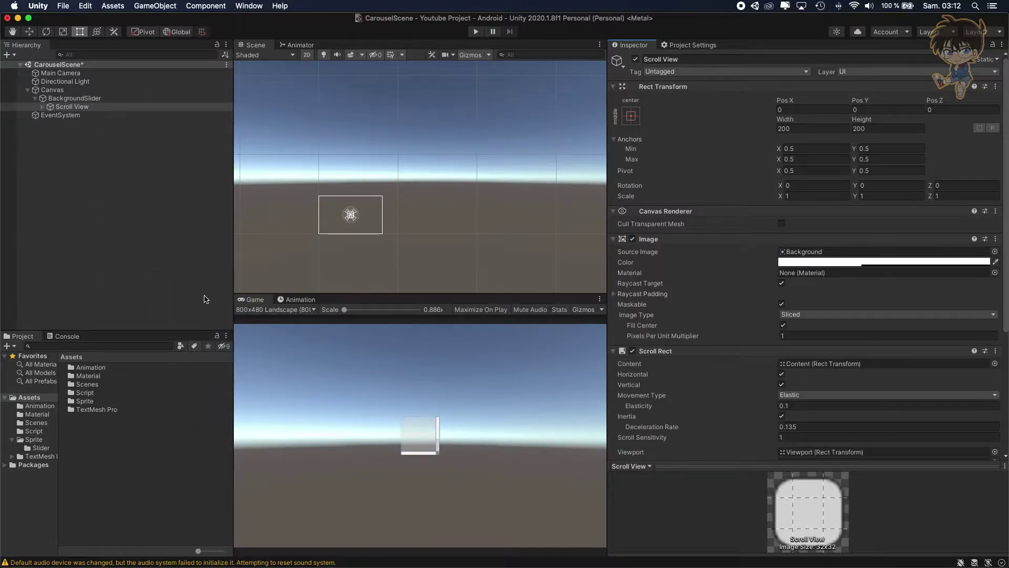
Delete the Scrollbar Vertical object from the Scroll View.
click(41, 107)
click(102, 133)
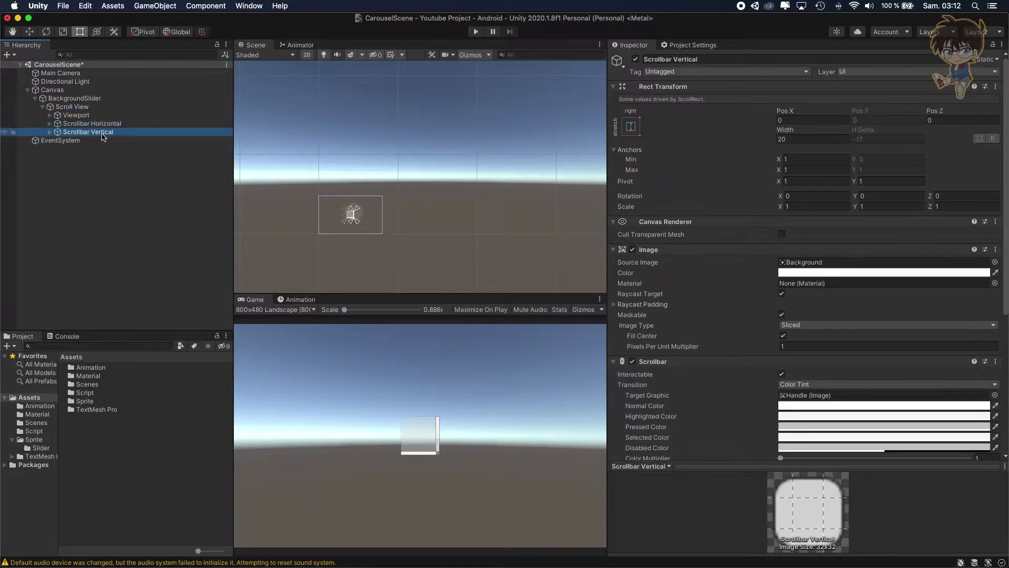
right_click(103, 136)
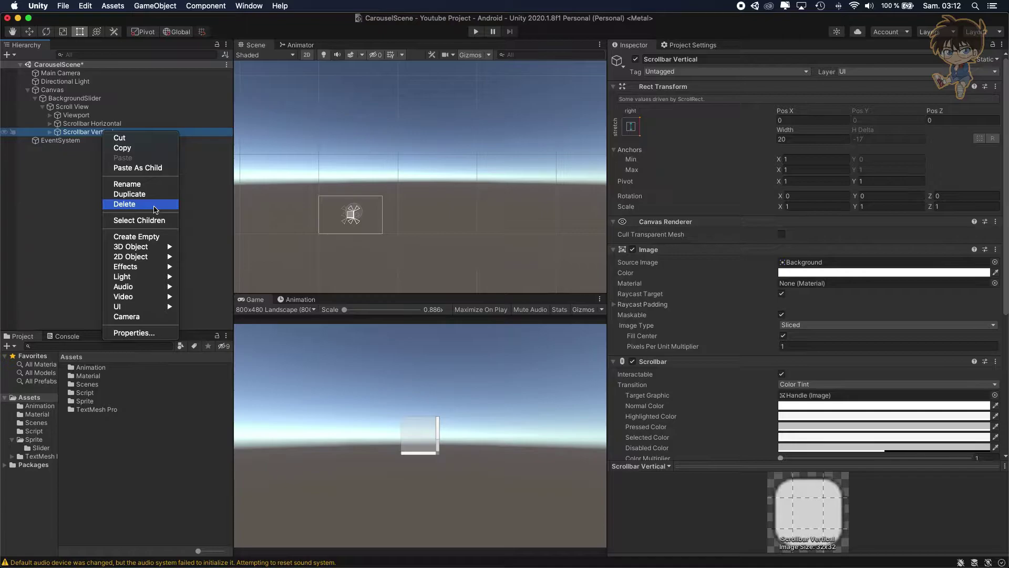
click(154, 205)
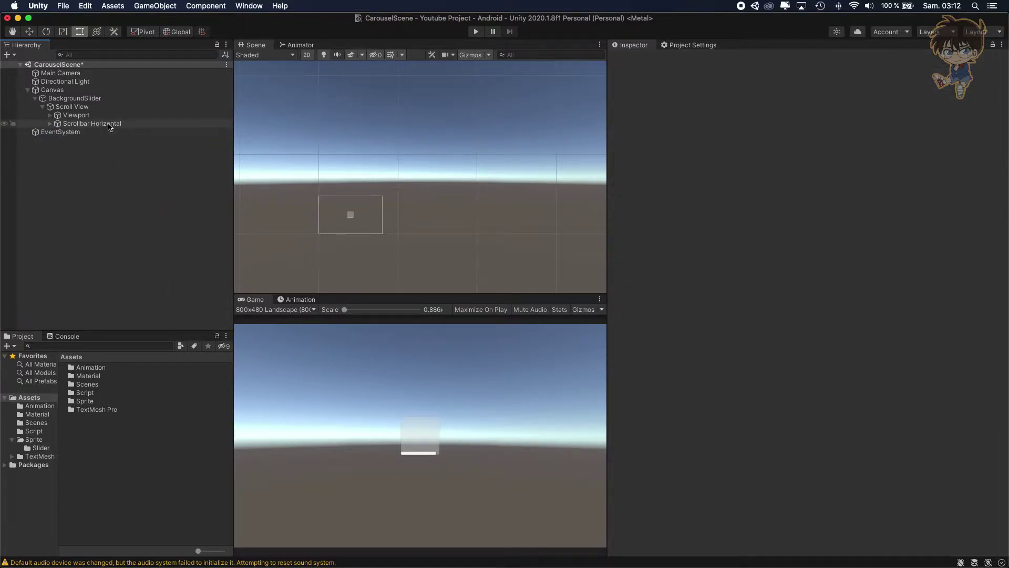
Set the height of the Scroll View's Scrollbar Horizontal to 0.
click(108, 124)
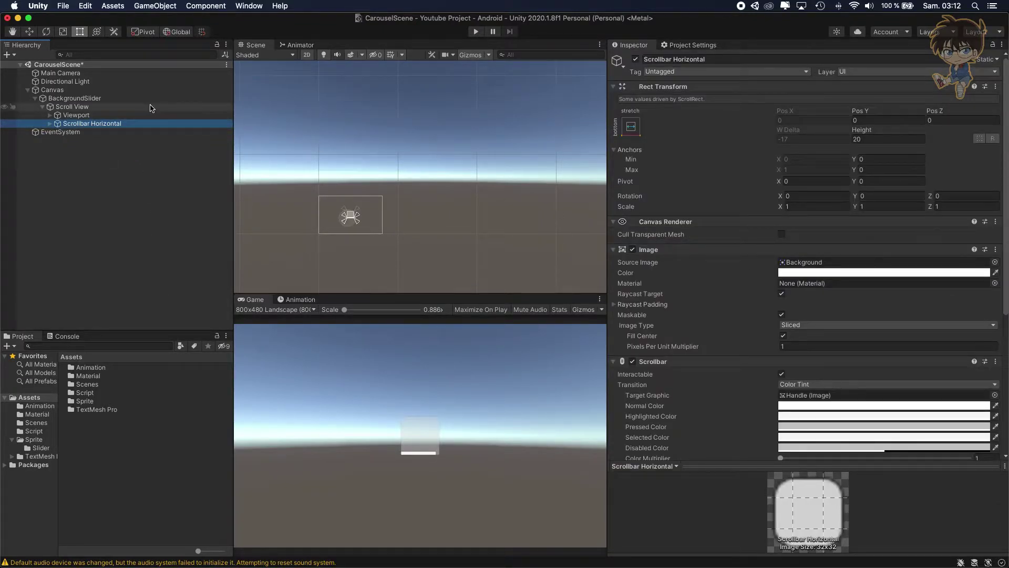
click(867, 139)
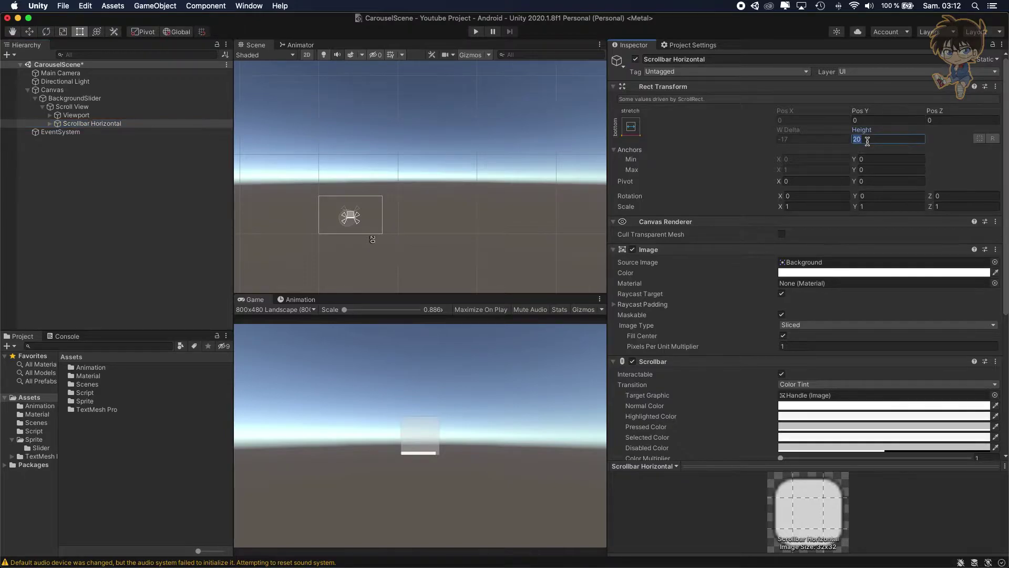
text(0)
Set the alpha of the Scroll View's image color to 0 and remove its Image component.
click(72, 106)
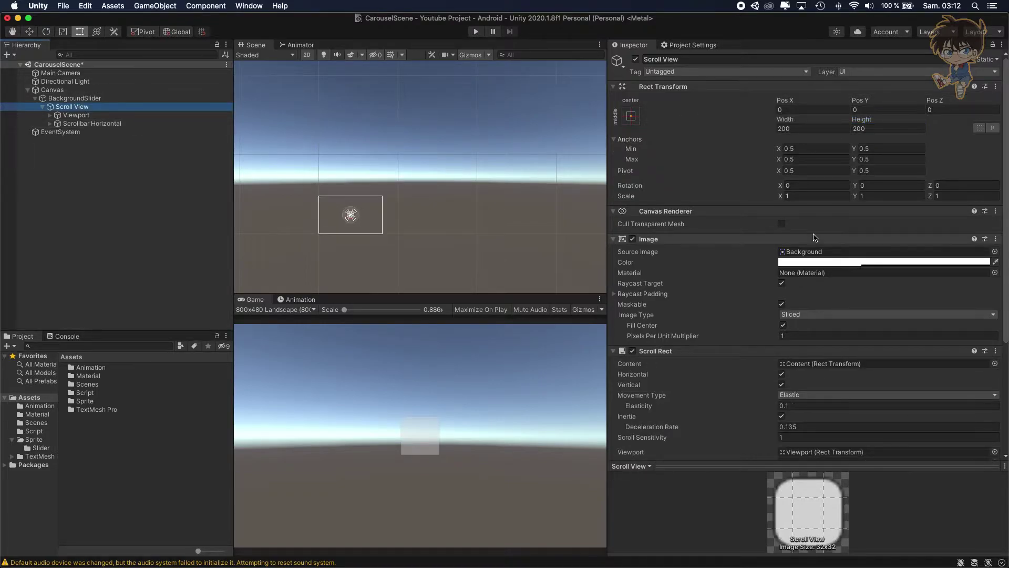
click(821, 262)
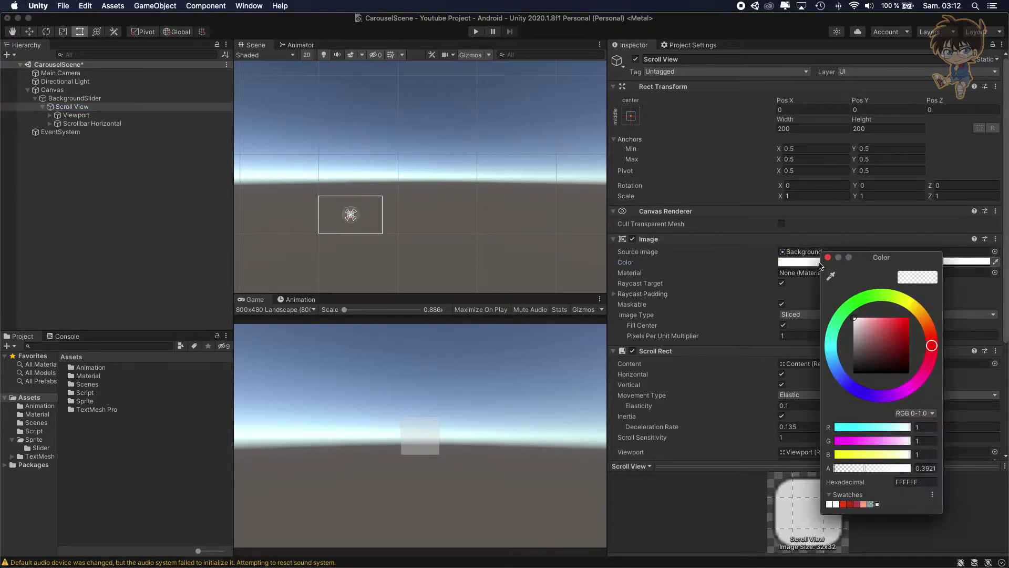
drag(866, 468, 833, 468)
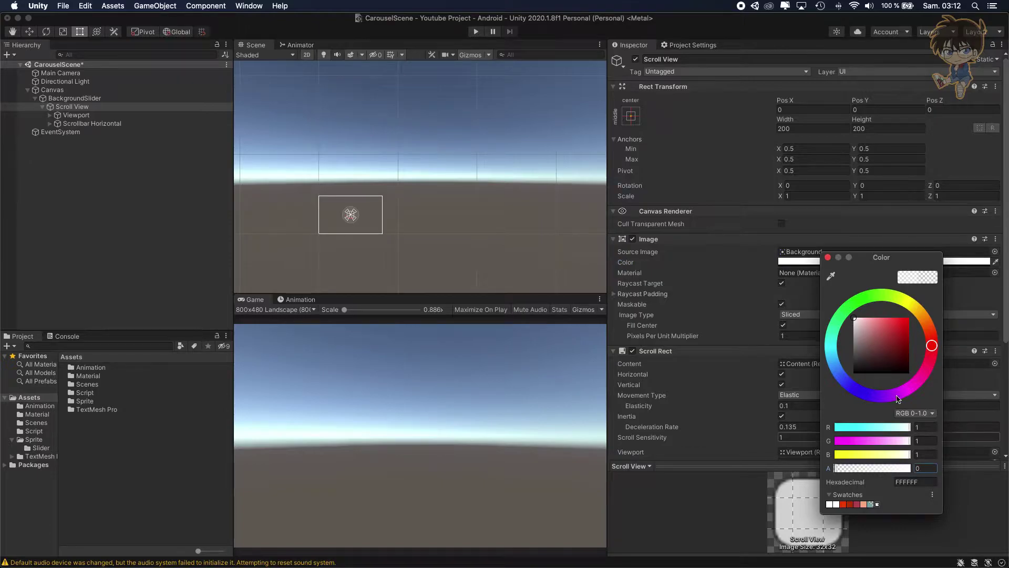
click(828, 258)
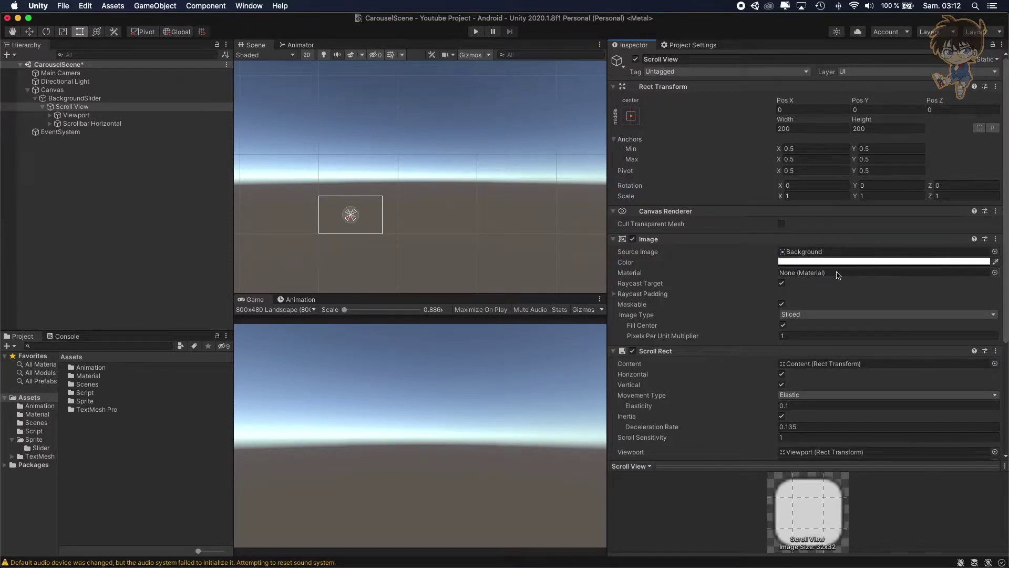
click(996, 239)
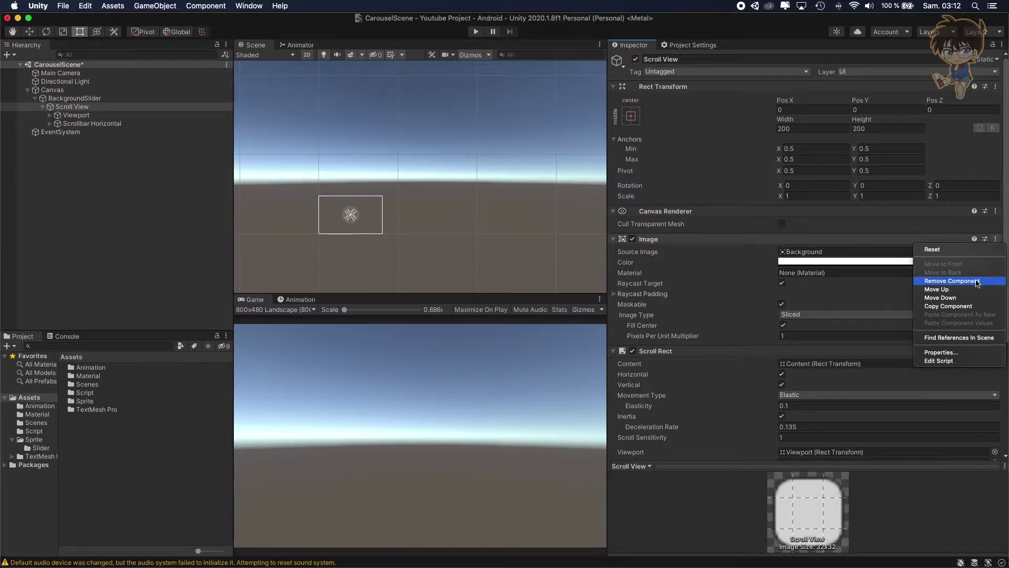
click(925, 280)
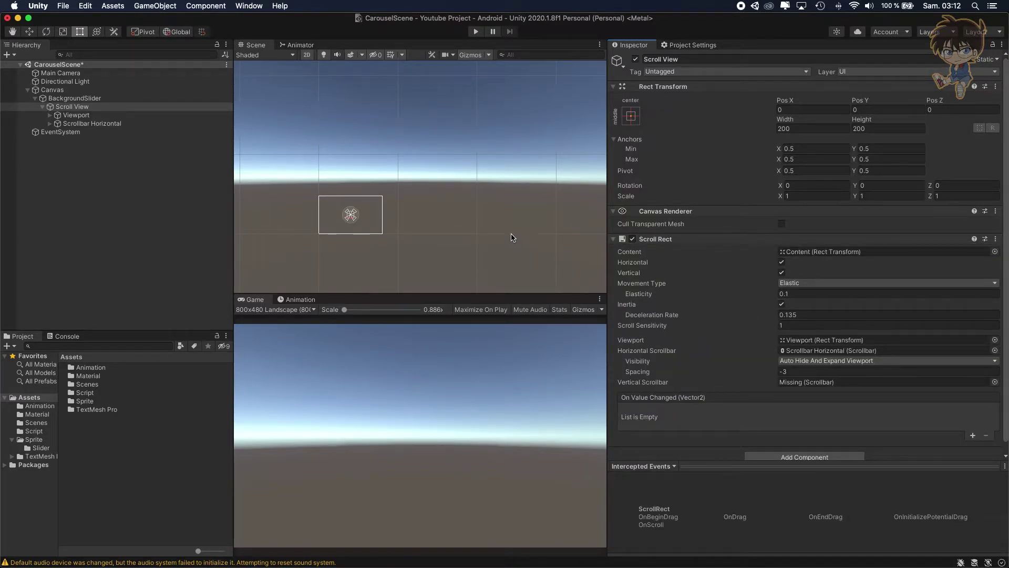
Stretch the Scroll View's anchors in both directions and set its Left, Top, Right and Bottom offsets to 0.
click(632, 116)
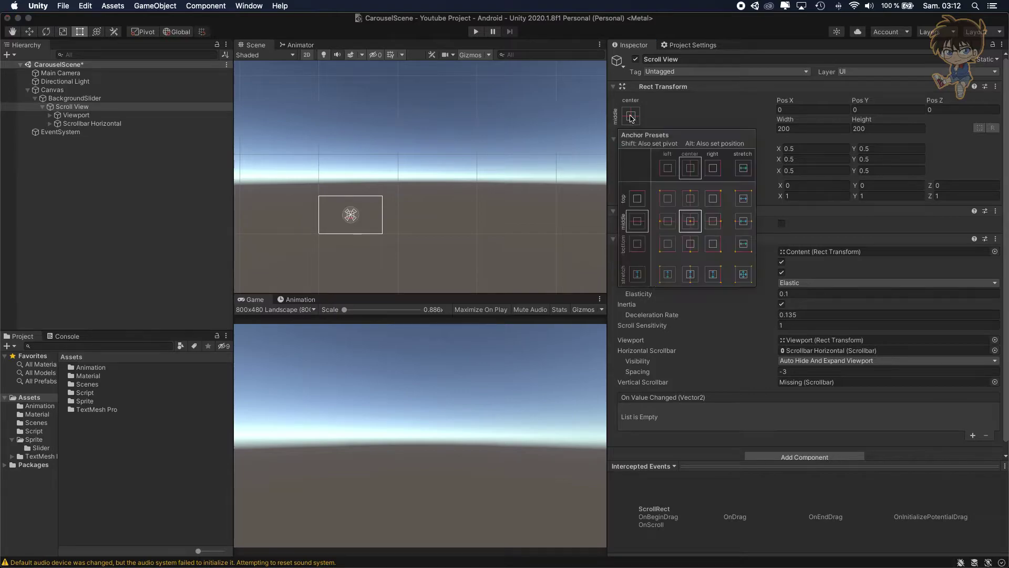
click(743, 275)
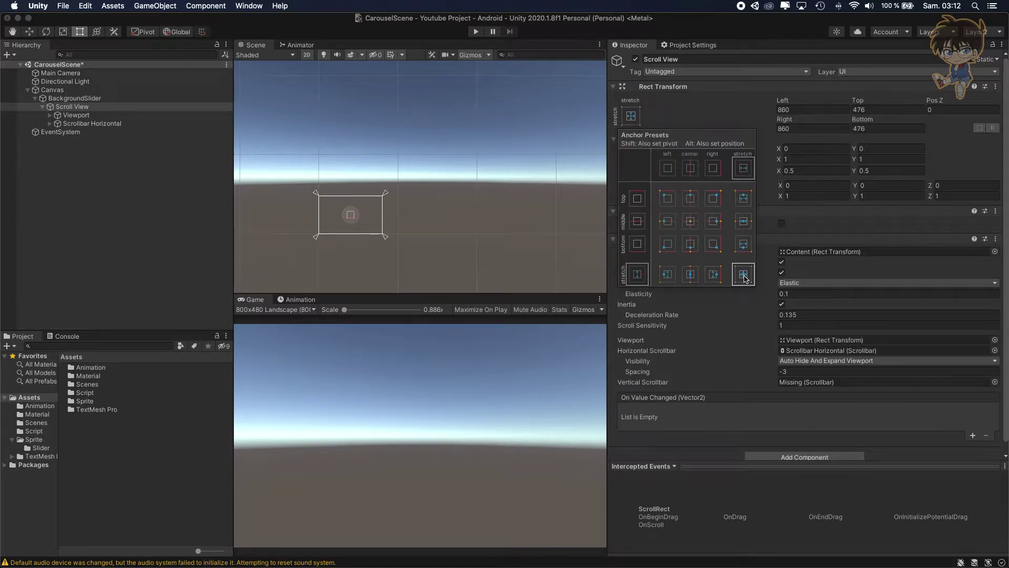
click(795, 110)
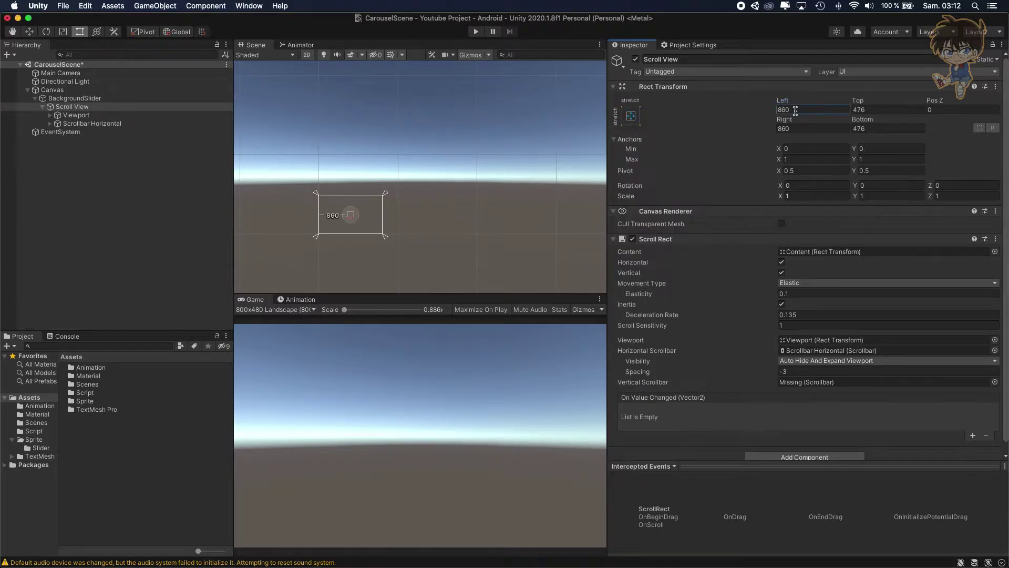
text(0)
key(Tab)
text(0)
key(Tab)
key(Tab)
text(0)
key(Tab)
text(0)
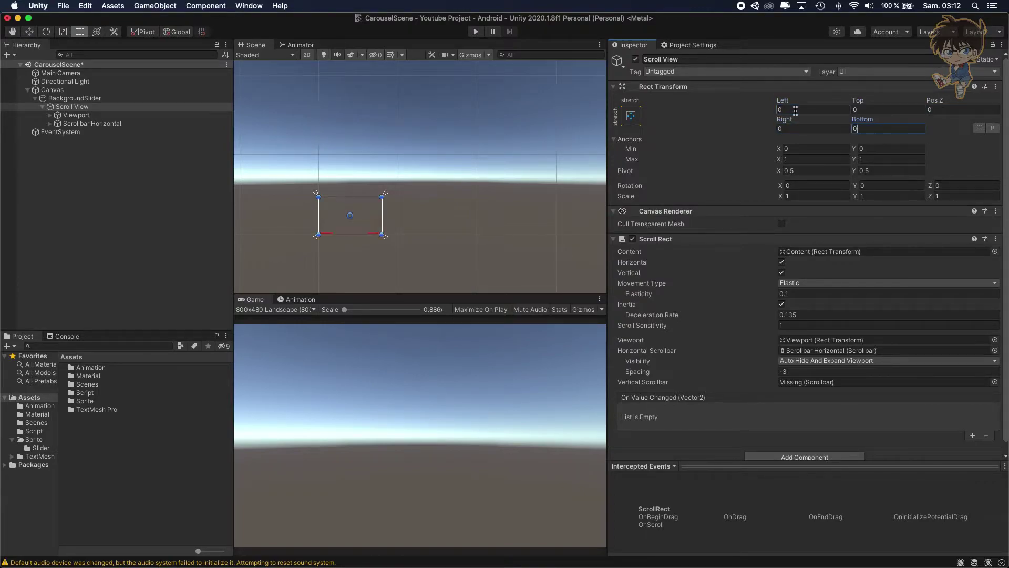
Disable vertical scrolling in the Scroll View's Scroll Rect and keep its Movement Type as Elastic.
scroll(788, 212, down, 1)
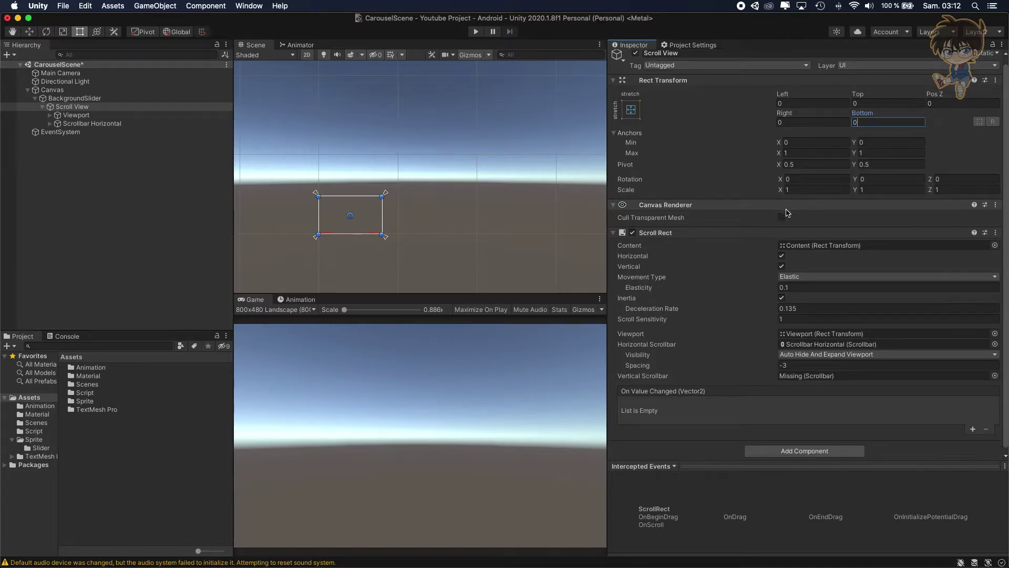
scroll(740, 269, down, 1)
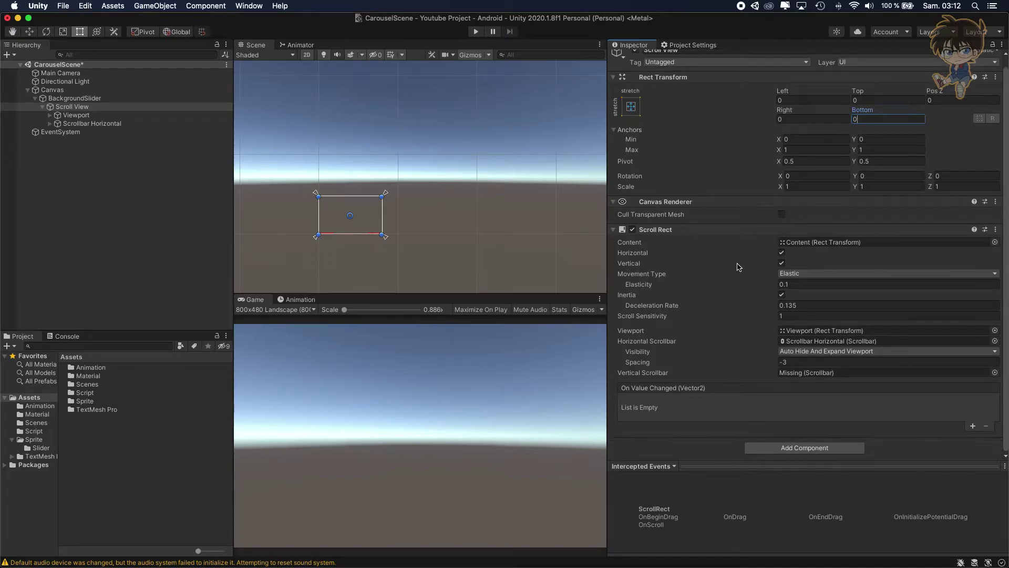
click(781, 263)
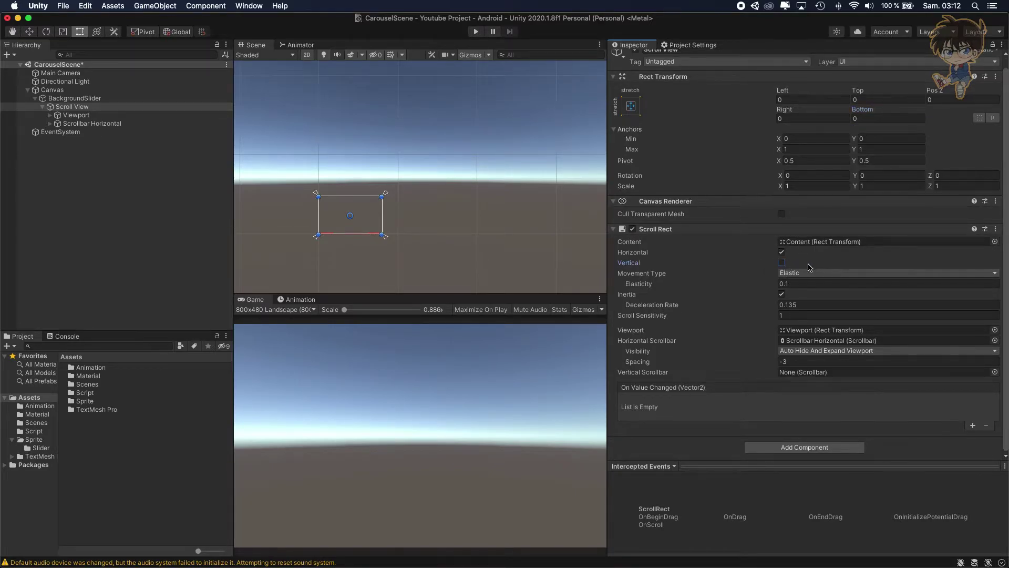
click(804, 273)
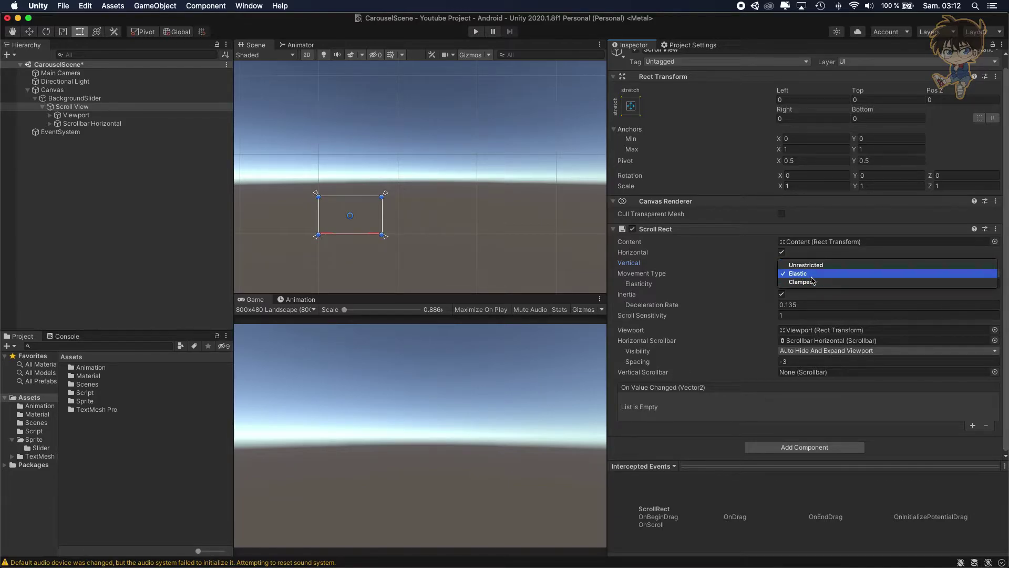
click(810, 277)
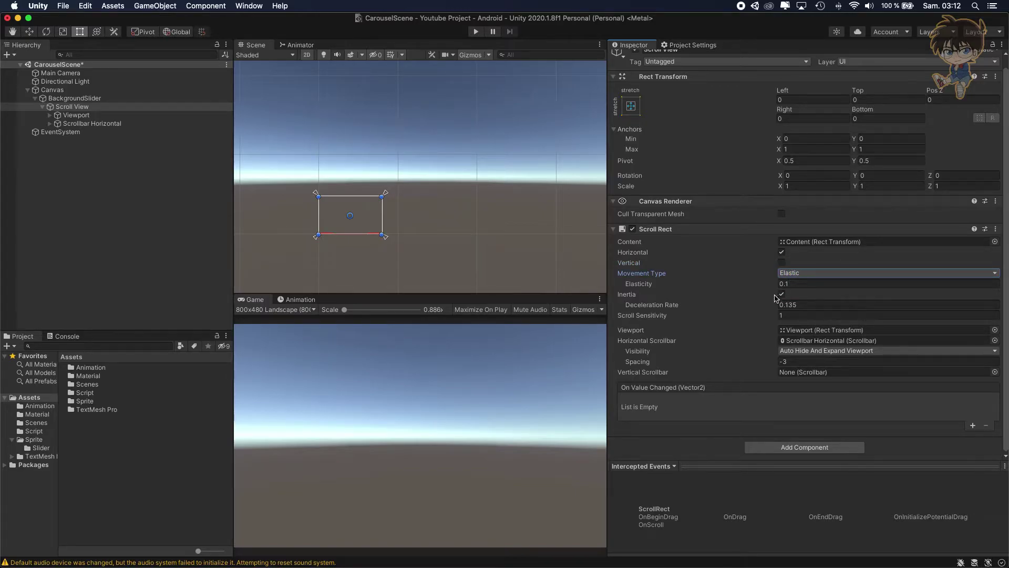
Add a Content Size Fitter to the Viewport's Content object with Horizontal Fit set to Preferred Size.
click(101, 118)
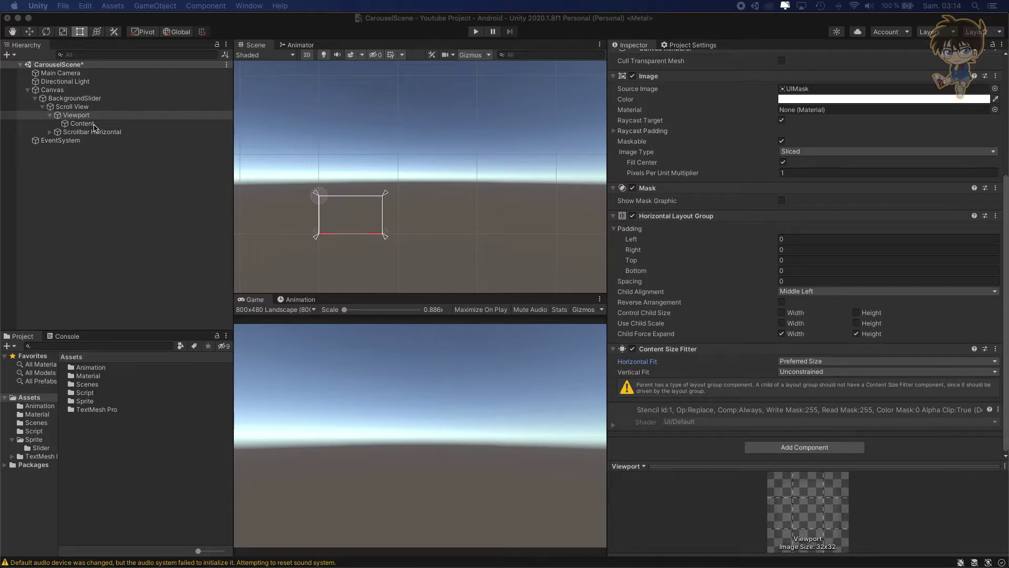
click(93, 124)
click(90, 116)
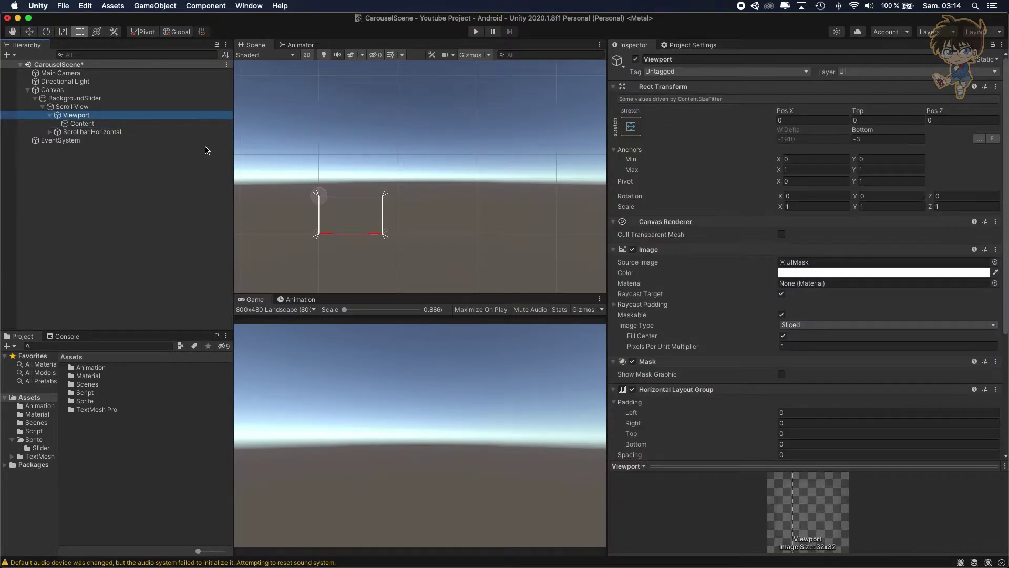
click(135, 124)
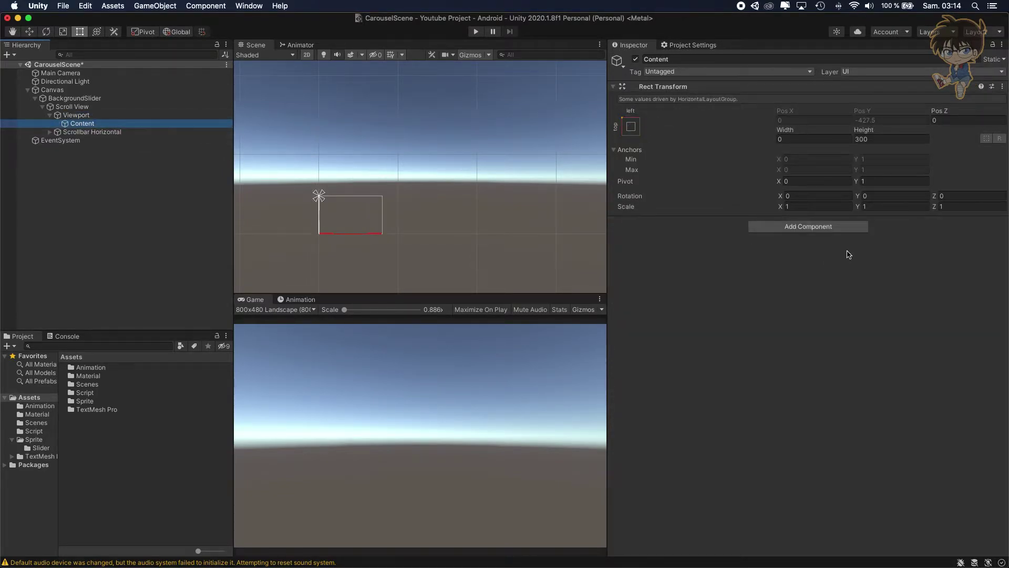
click(772, 227)
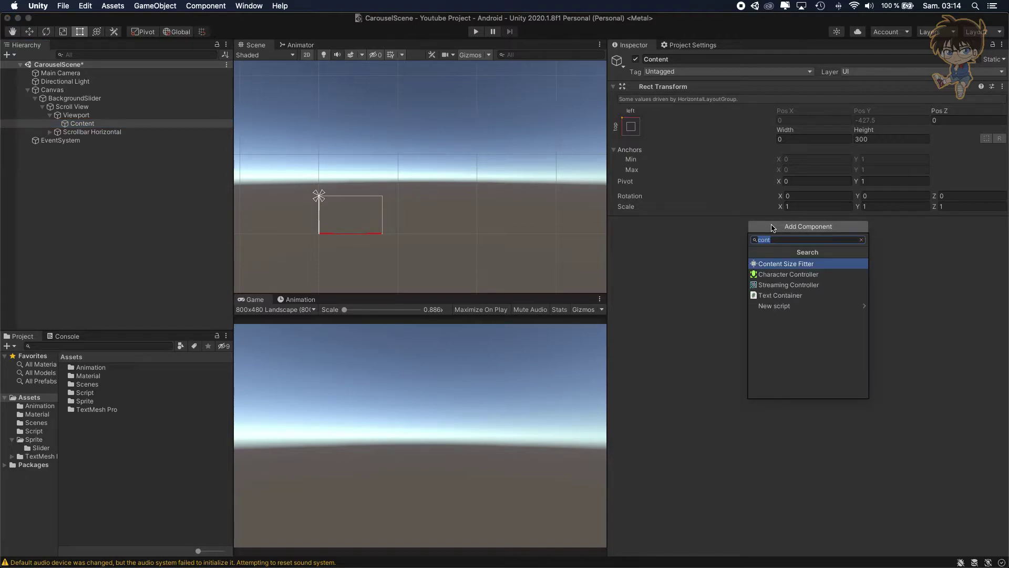
key(Return)
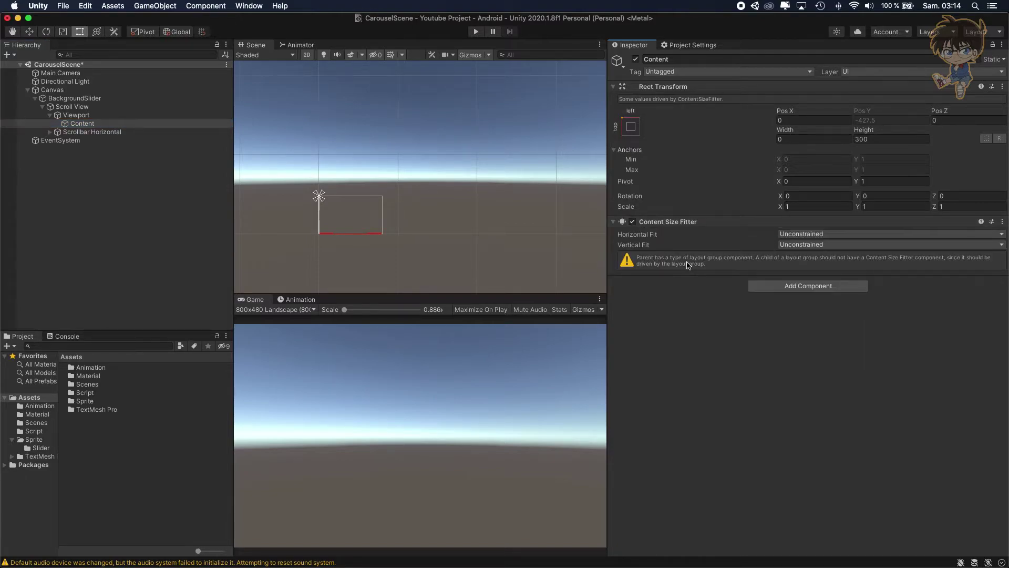
click(852, 235)
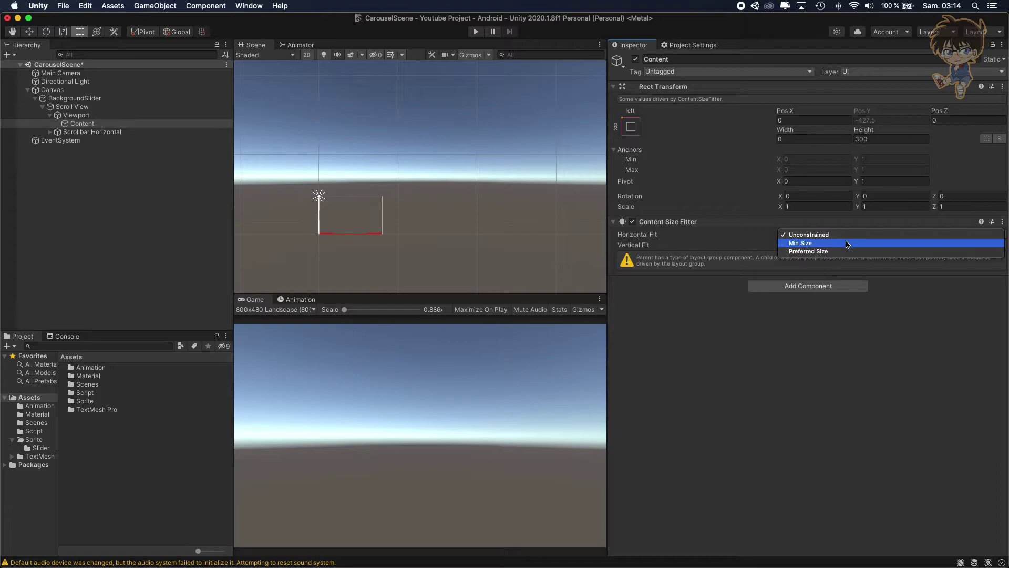
click(744, 263)
Add a Horizontal Layout Group to Content with Child Alignment set to Middle Left.
click(787, 286)
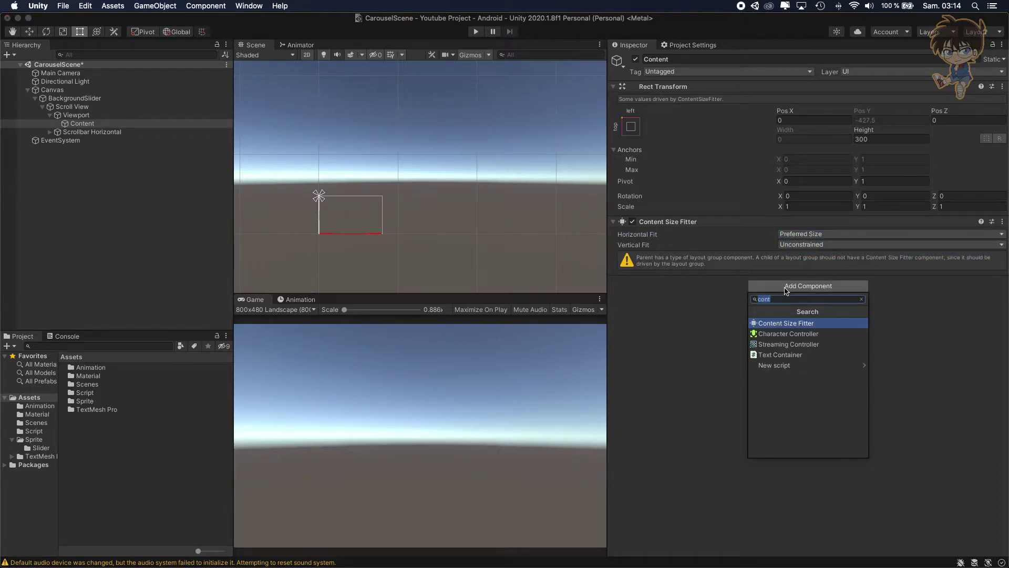
text(ho)
key(Return)
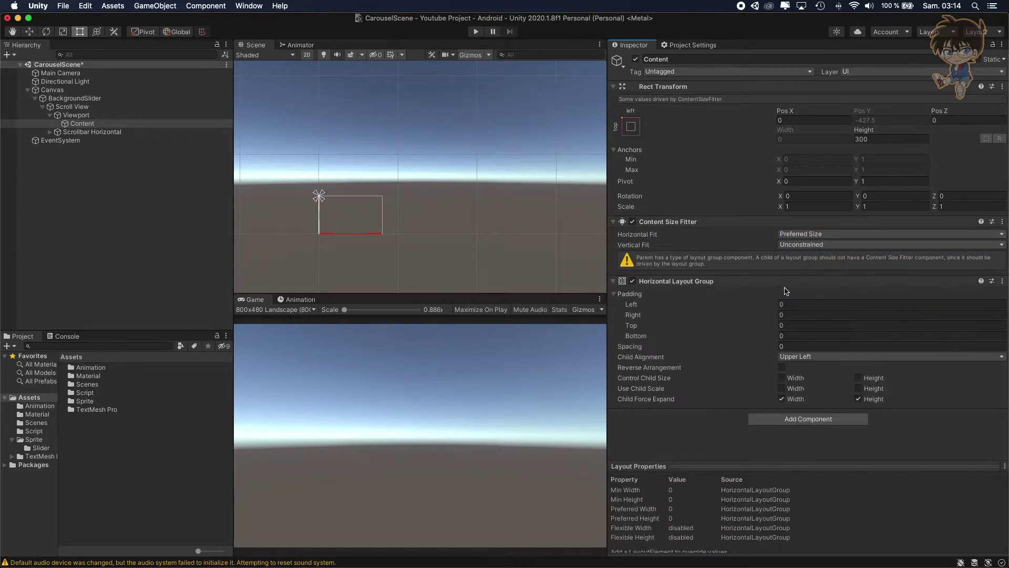
click(854, 357)
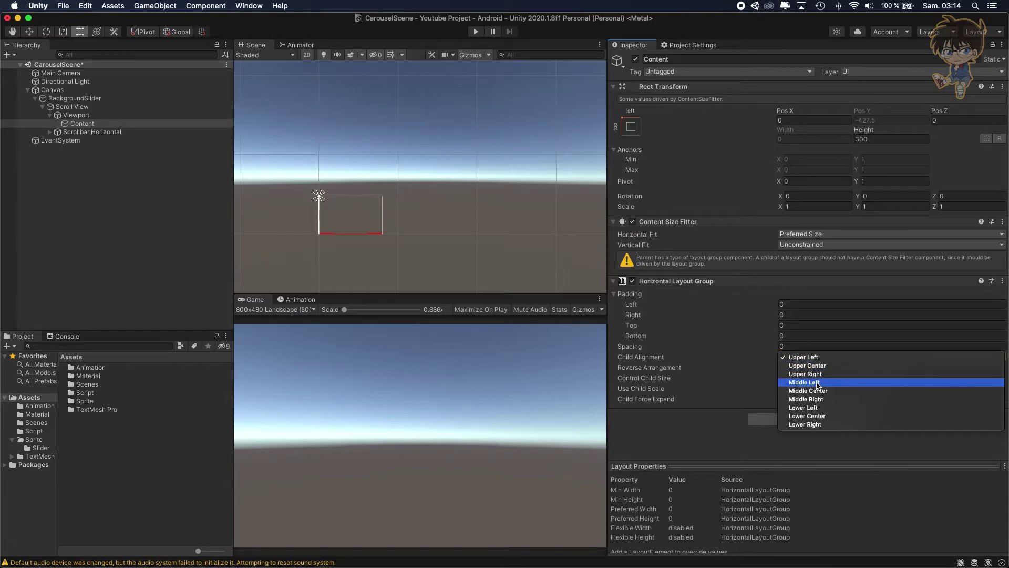
click(818, 383)
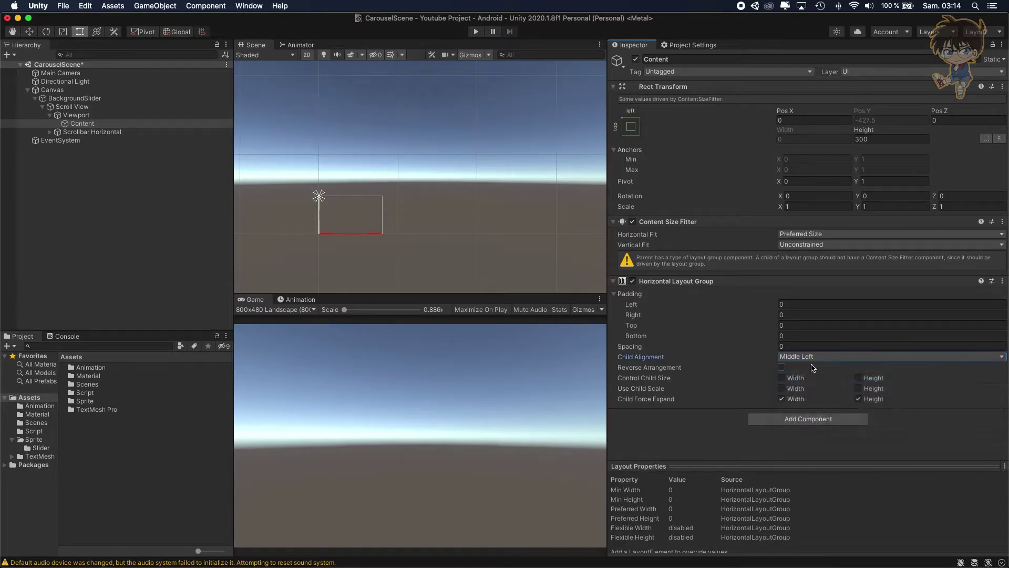
Create an empty child object under Content.
click(91, 124)
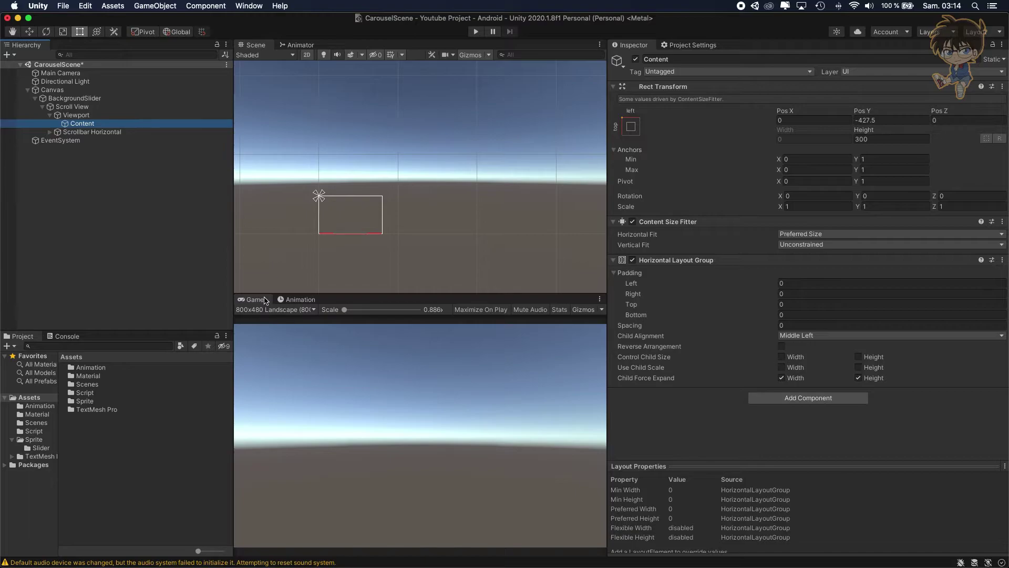
click(80, 116)
click(84, 125)
right_click(84, 125)
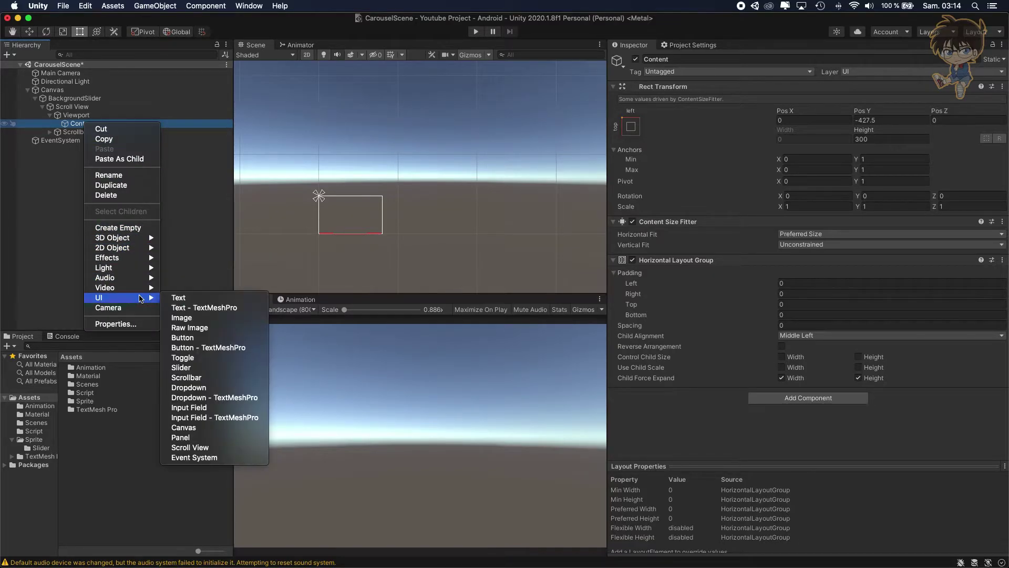
click(130, 230)
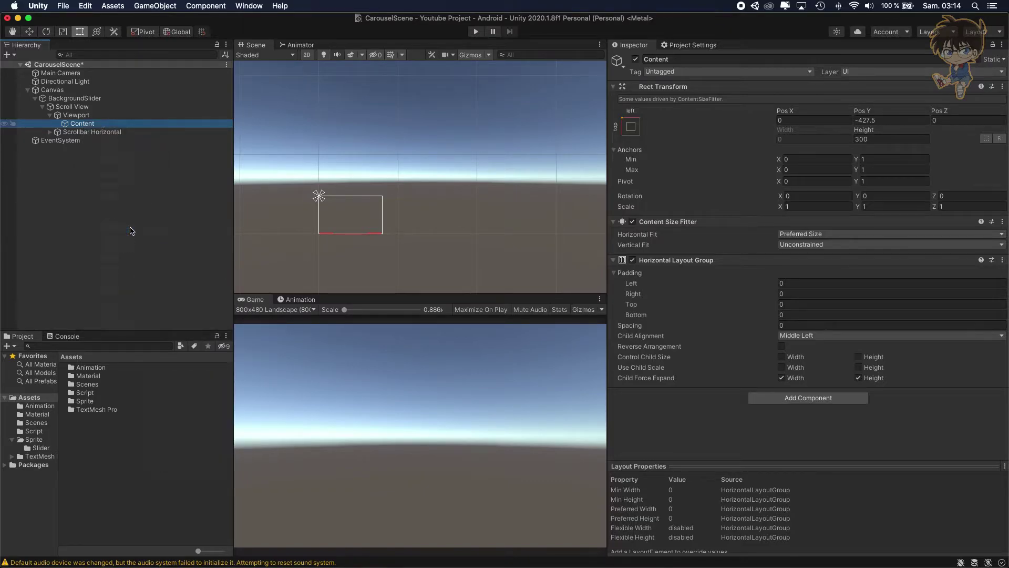
Rename the empty child object of Content to ParentSlider1.
double_click(96, 132)
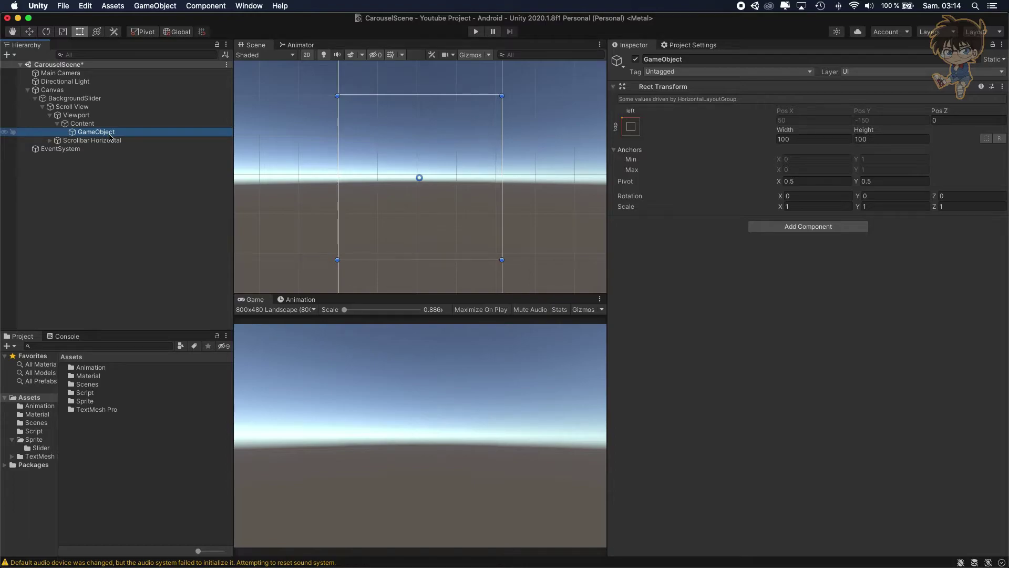
click(114, 135)
text(PA)
key(BackSpace)
key(BackSpace)
key(BackSpace)
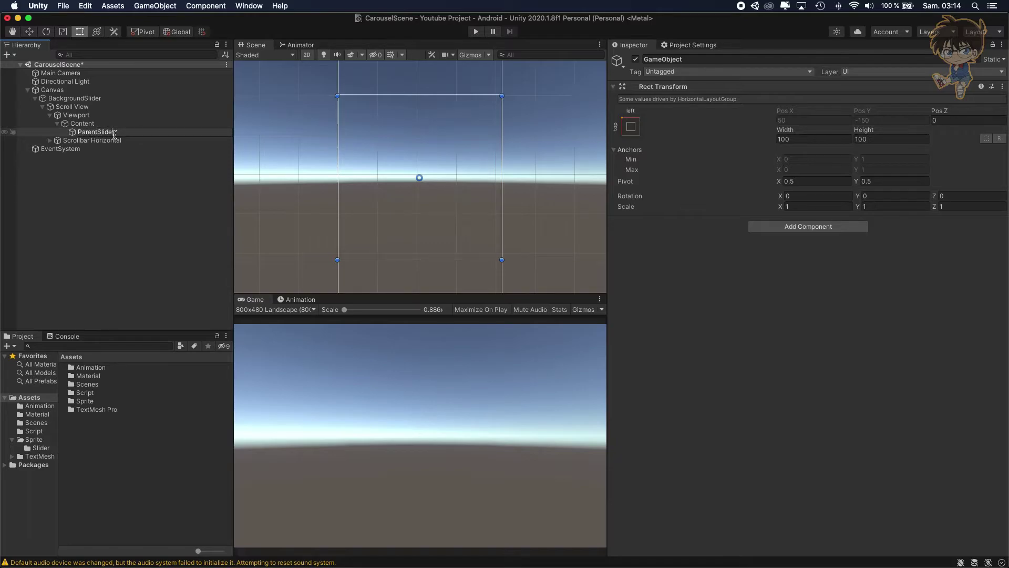
key(Return)
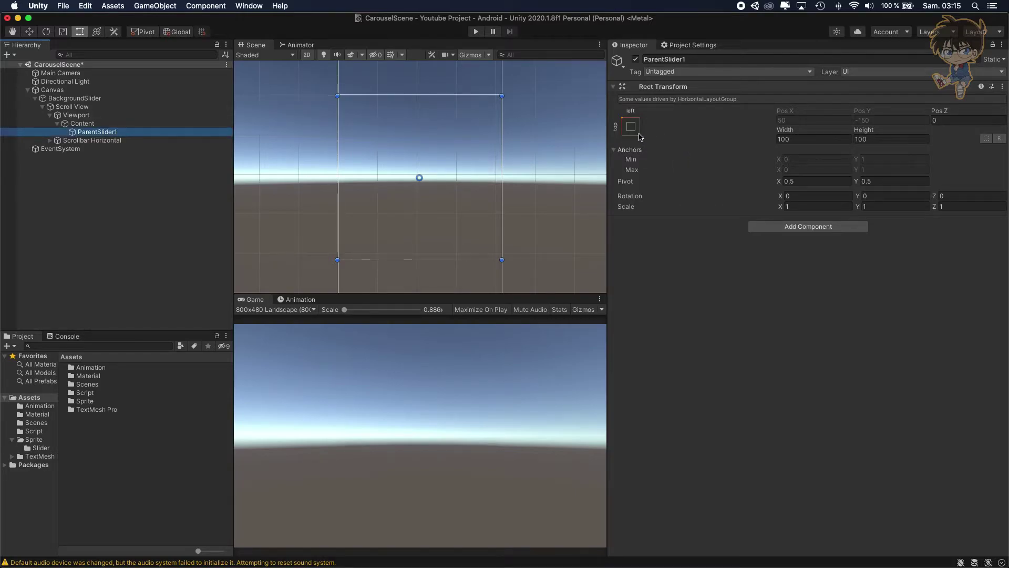
Set ParentSlider1's width to 1920 and height to 1080, matching the Canvas reference resolution.
click(802, 139)
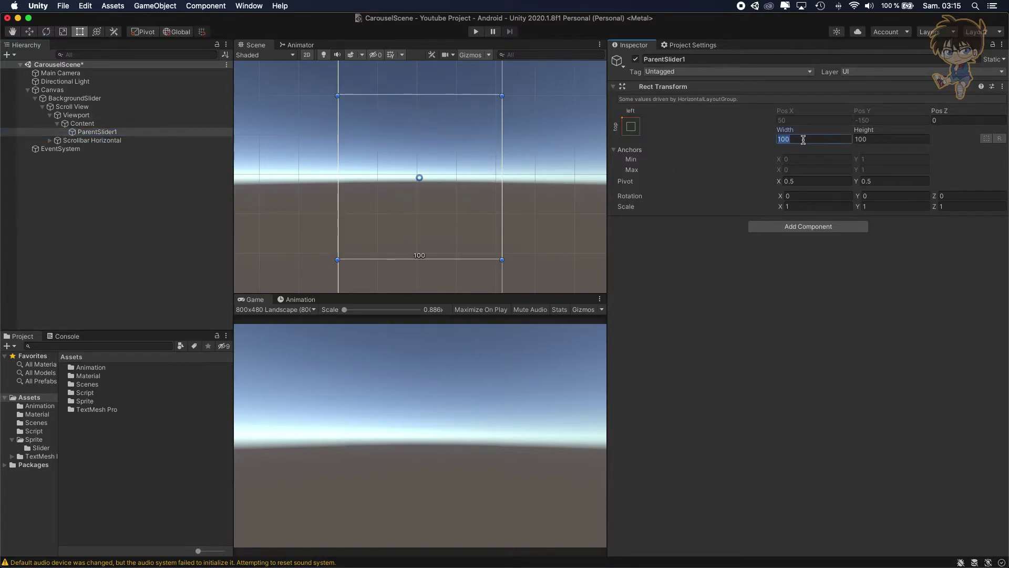
click(89, 90)
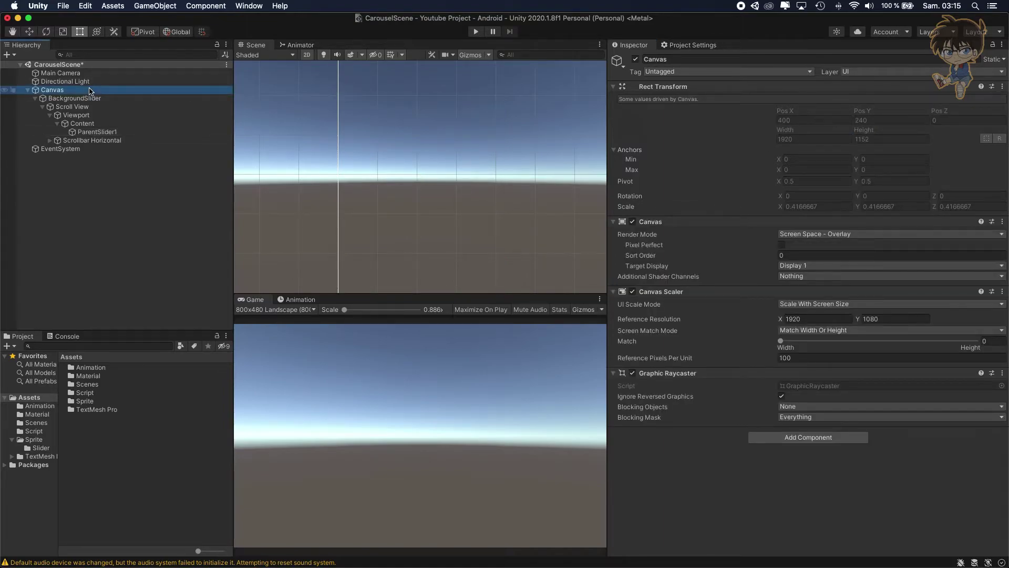
click(97, 132)
click(803, 139)
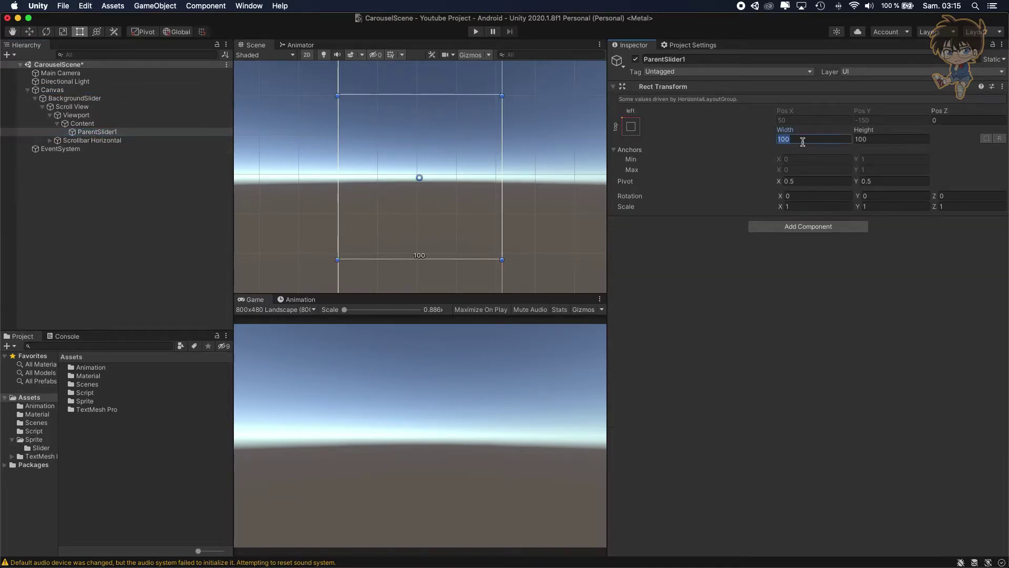
text(1920)
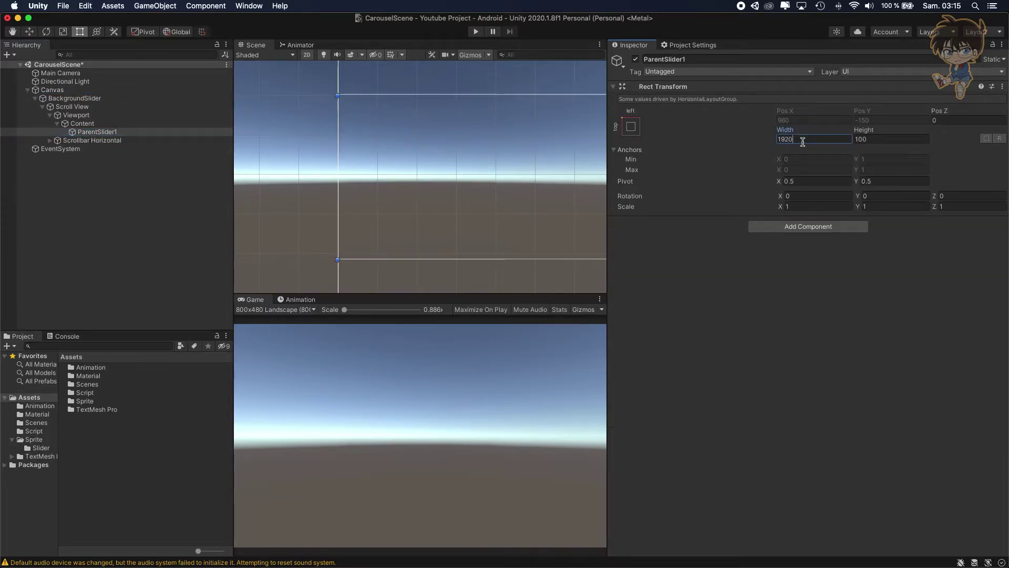
key(Tab)
text(1080)
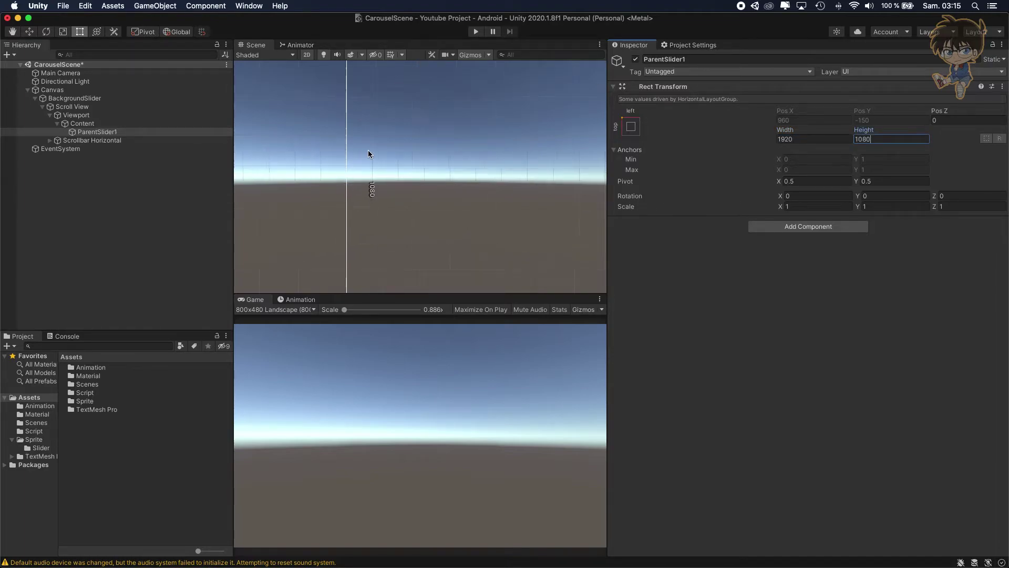
Add a UI Image as a child of ParentSlider1.
scroll(496, 162, down, 5)
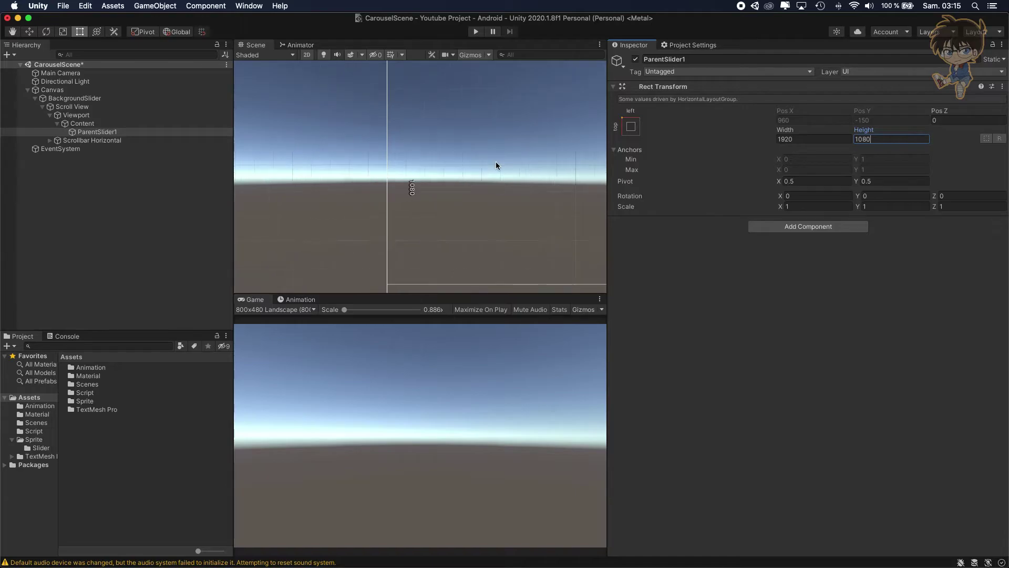
middle_drag(498, 159, 365, 187)
key(f)
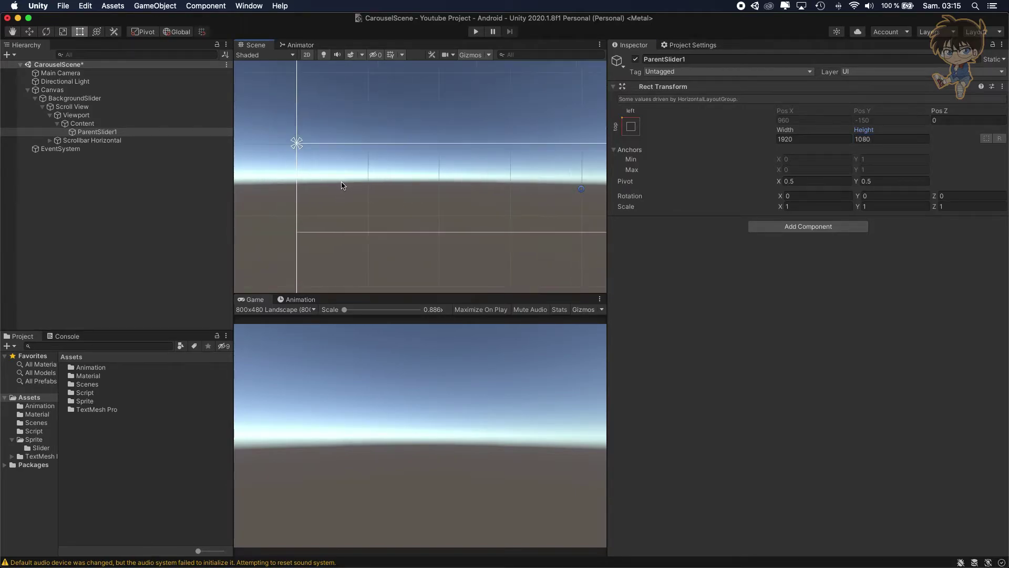
key(t)
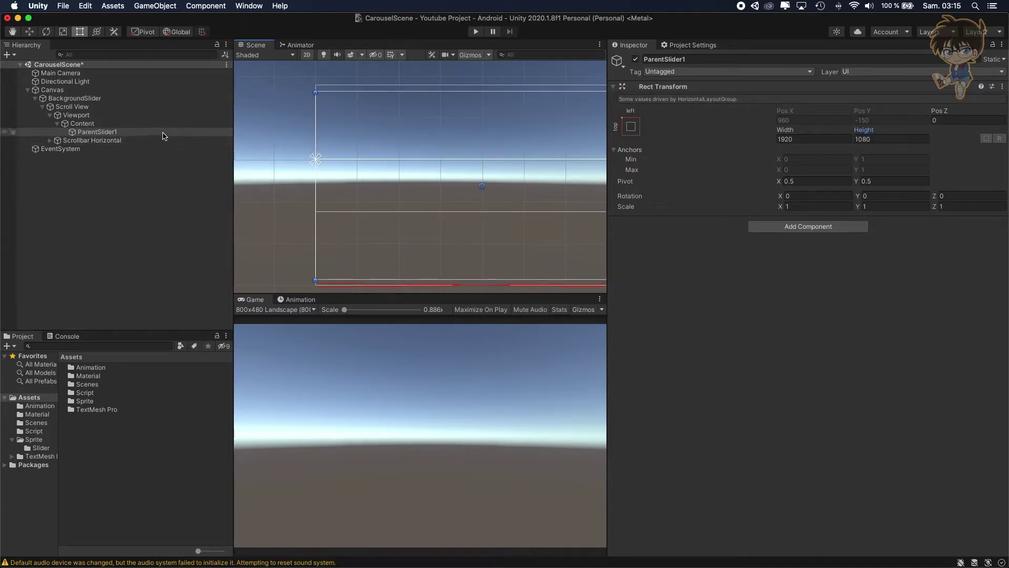
click(110, 90)
click(107, 132)
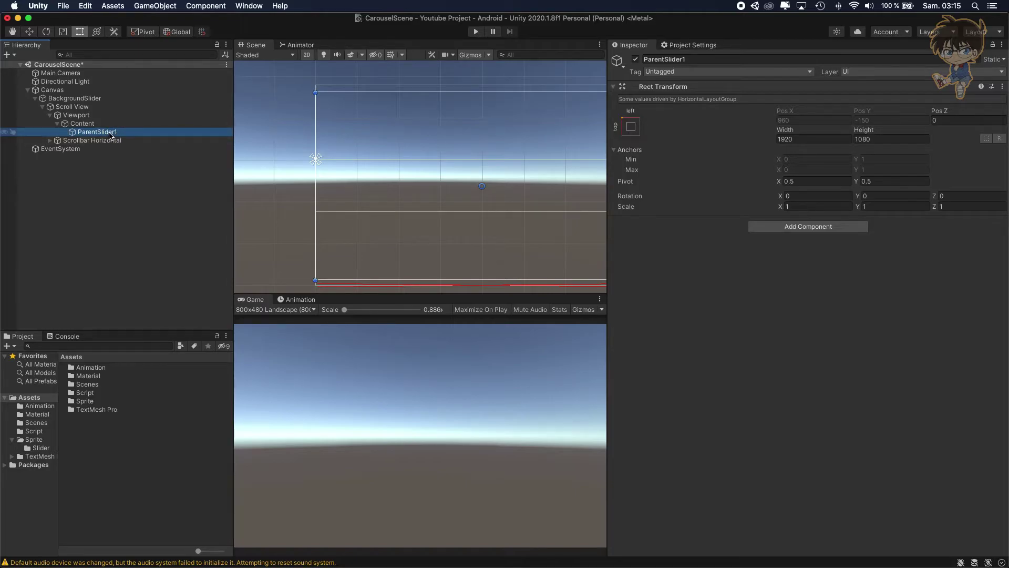
right_click(110, 135)
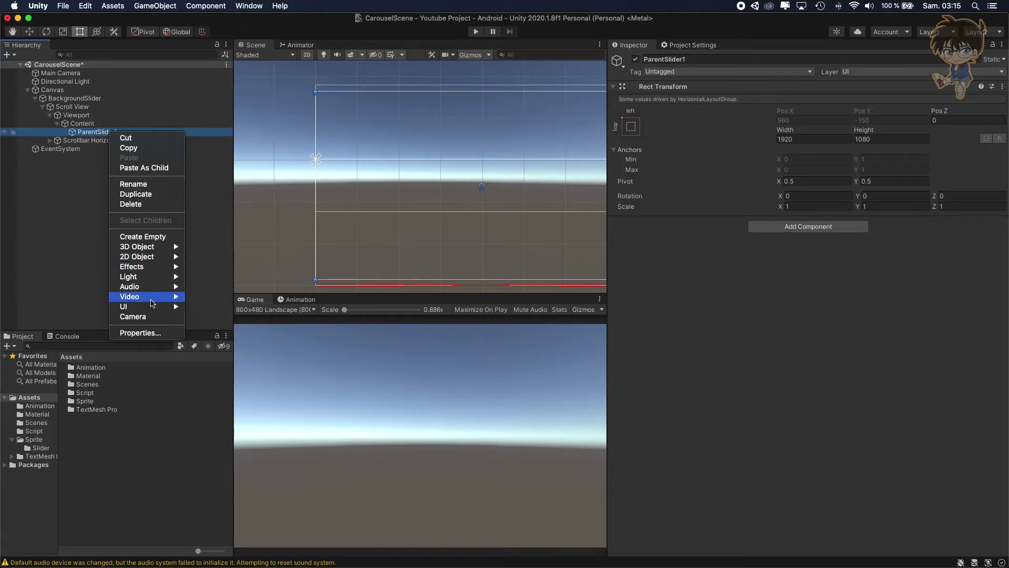
mouse_move(155, 308)
click(206, 326)
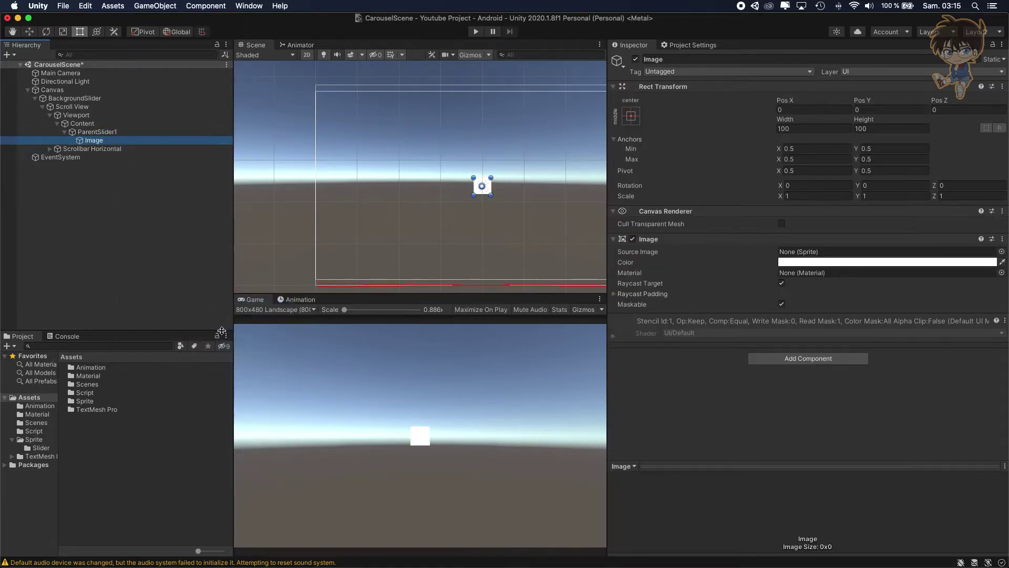
click(636, 120)
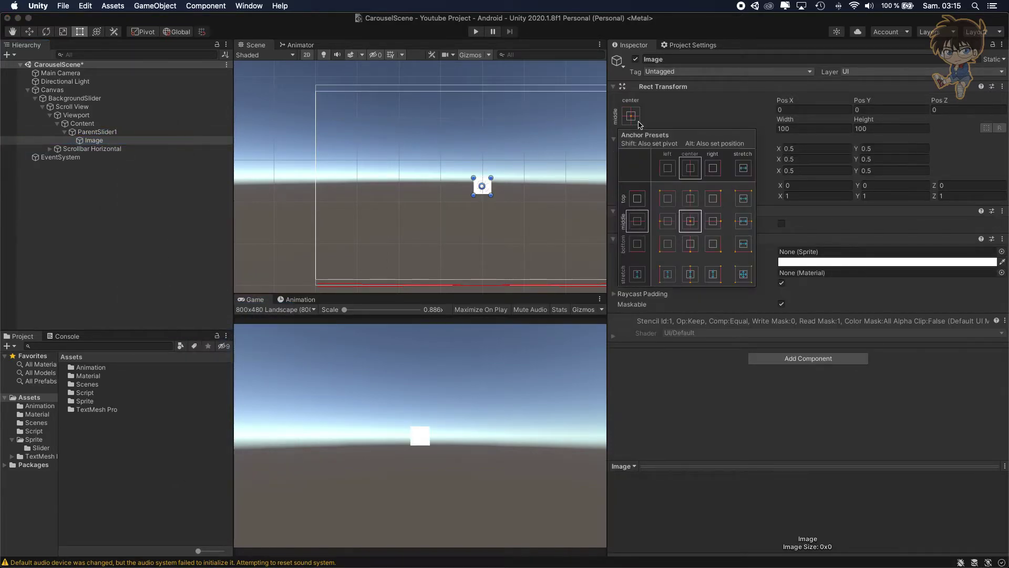
key(shift)
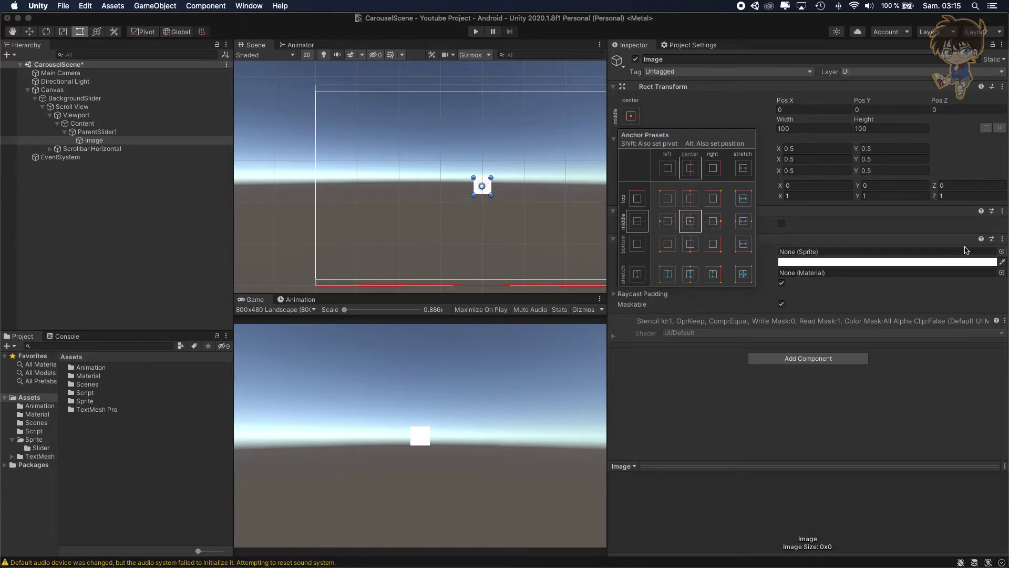
click(94, 179)
Rename the Image under ParentSlider1 to Slider1.
click(103, 140)
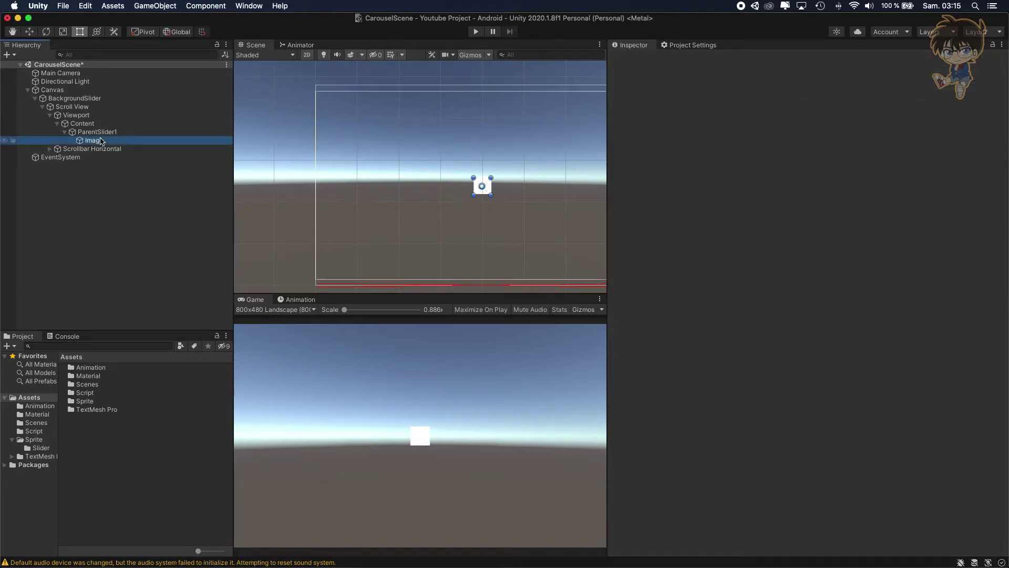
key(Return)
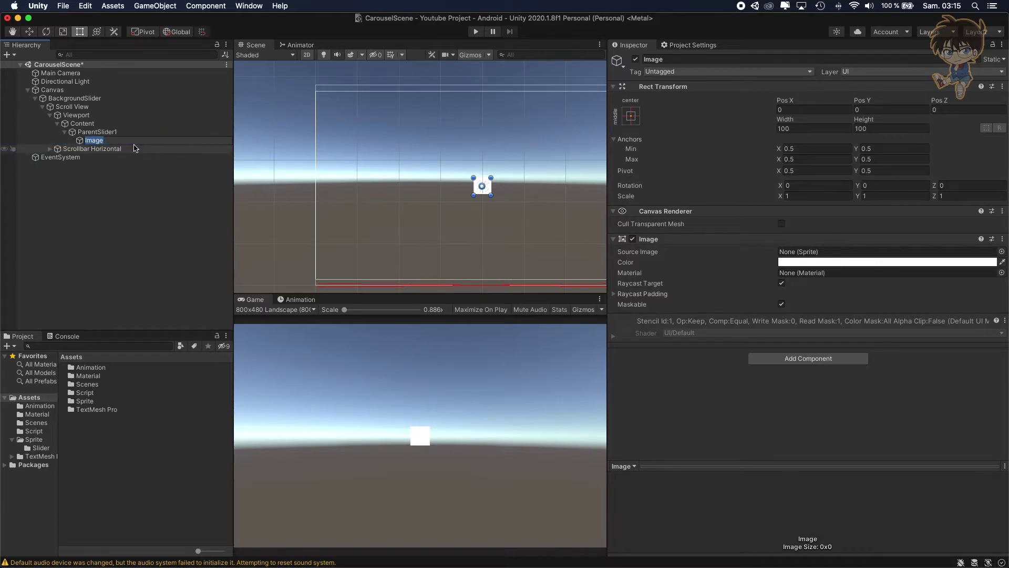
text(Slider1)
key(Return)
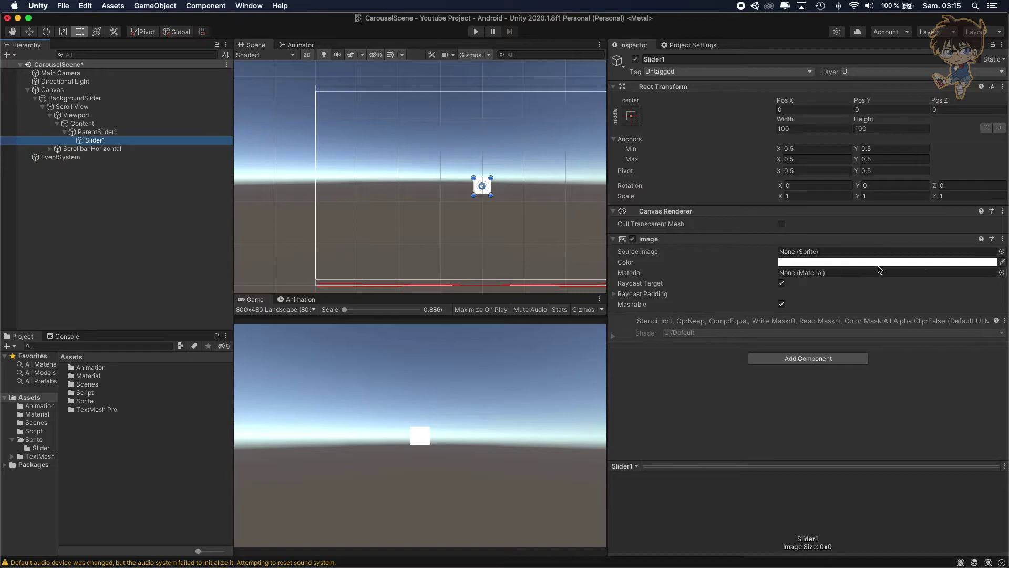
Assign the Slider1 sprite from Assets/Sprite/Slider as the source image of the Slider1 object.
click(1002, 251)
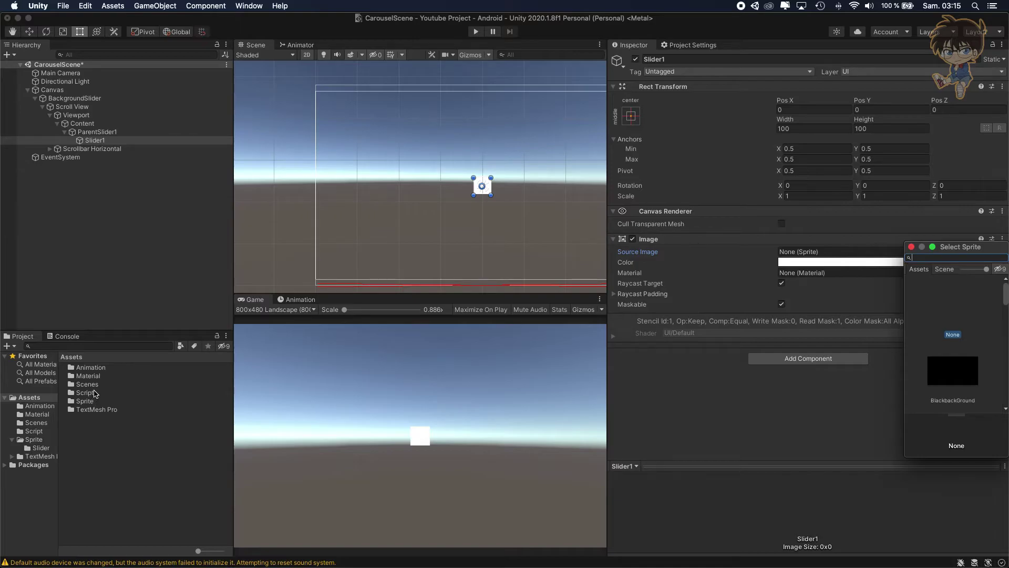
double_click(88, 401)
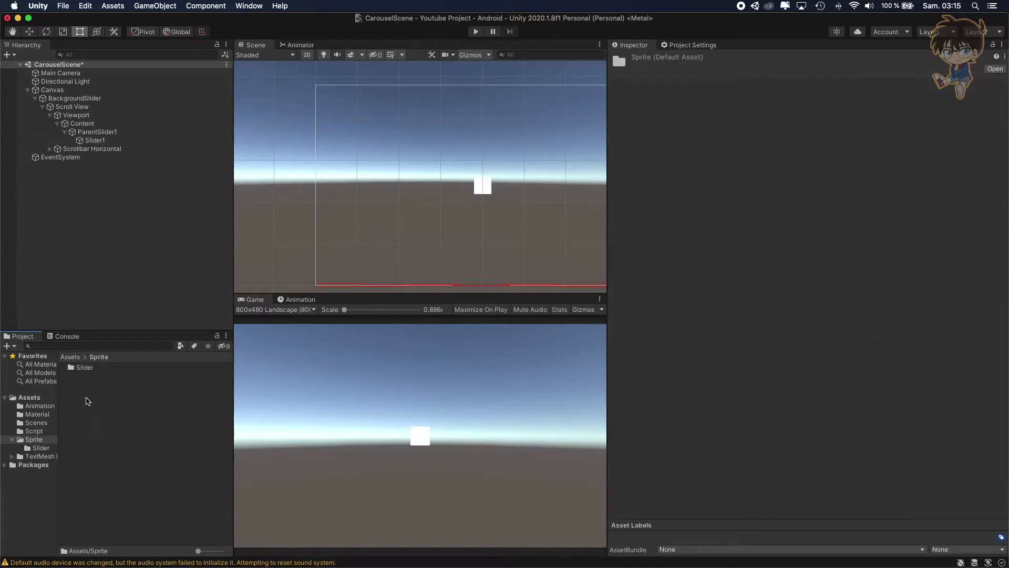
double_click(90, 369)
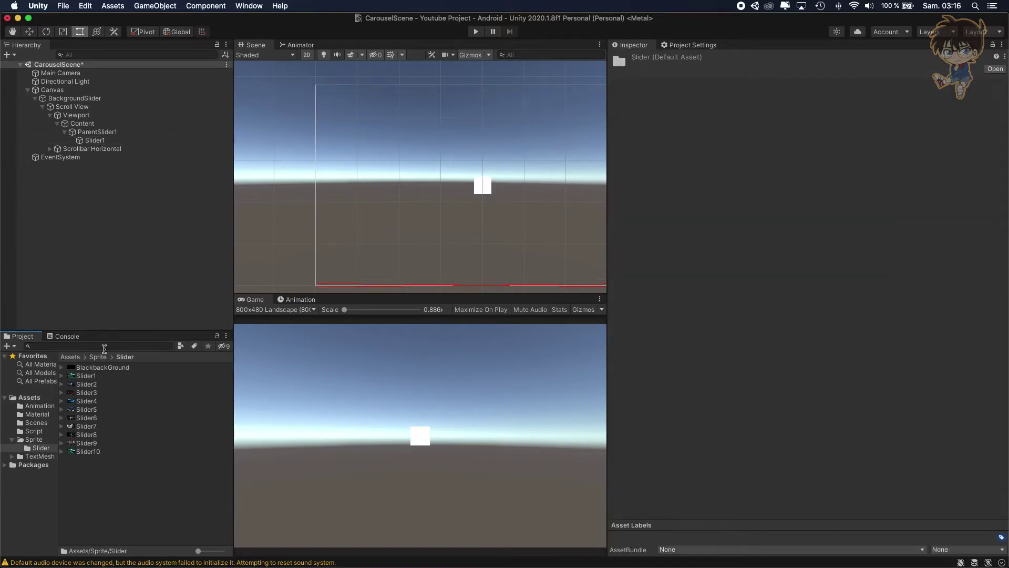
click(95, 140)
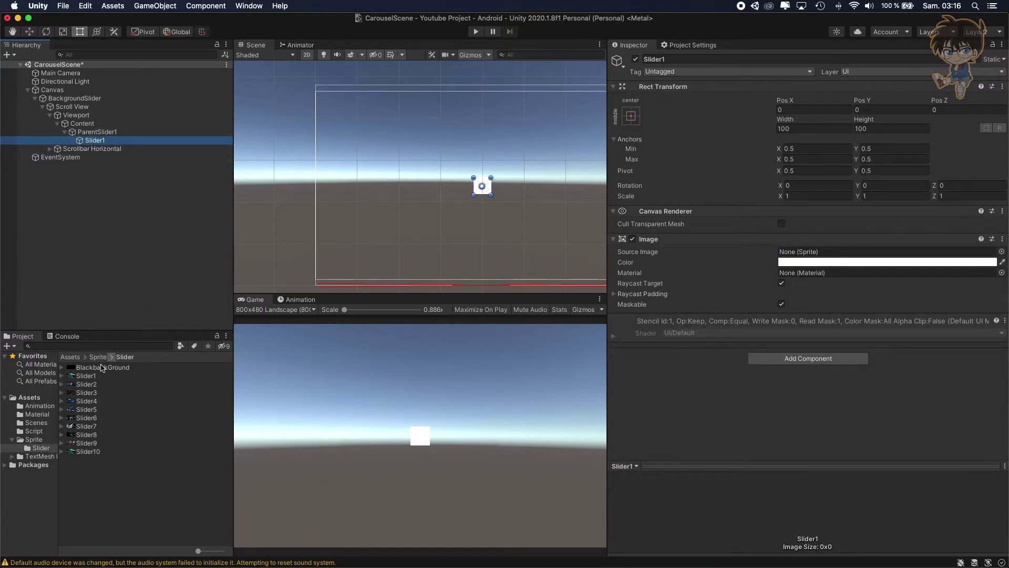
drag(86, 375, 782, 252)
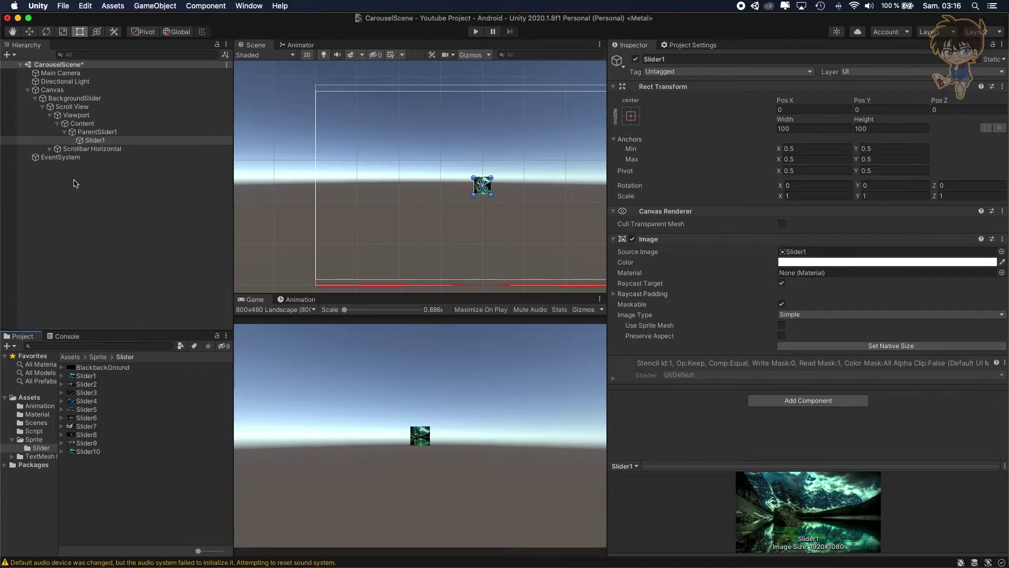
Set the Slider1 image's width to 1920 and height to 1080.
click(98, 132)
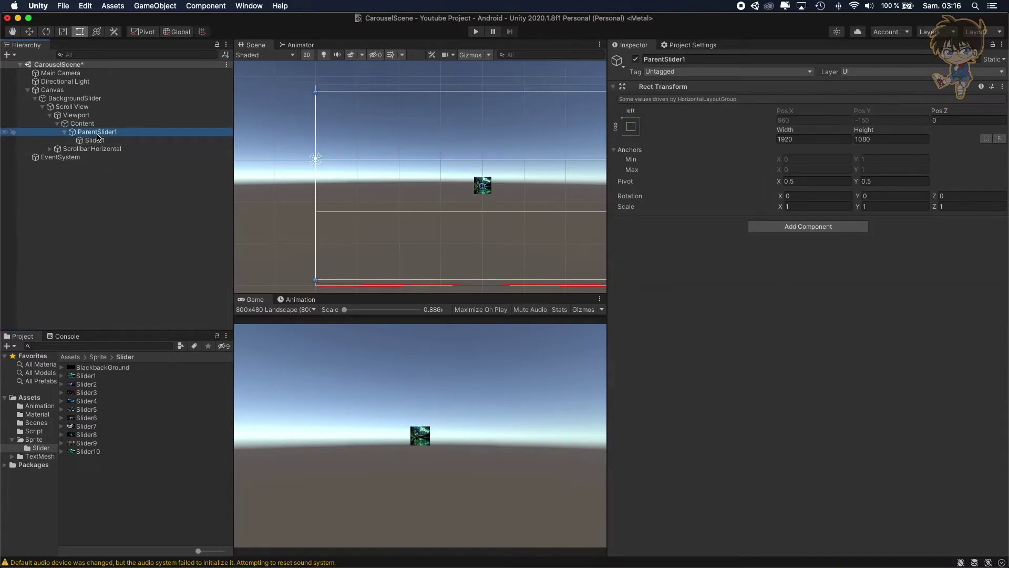
click(96, 141)
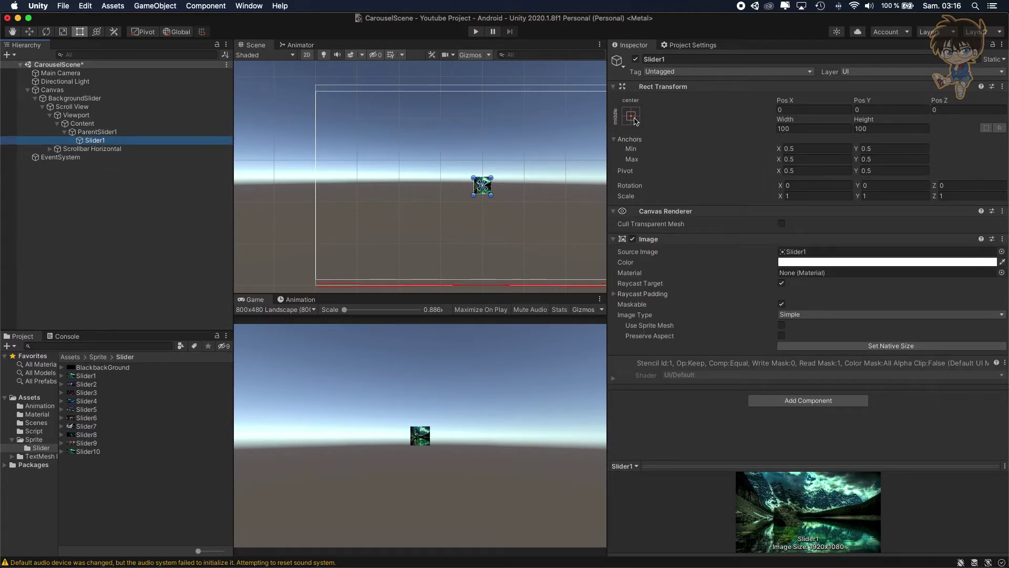
click(797, 133)
double_click(796, 131)
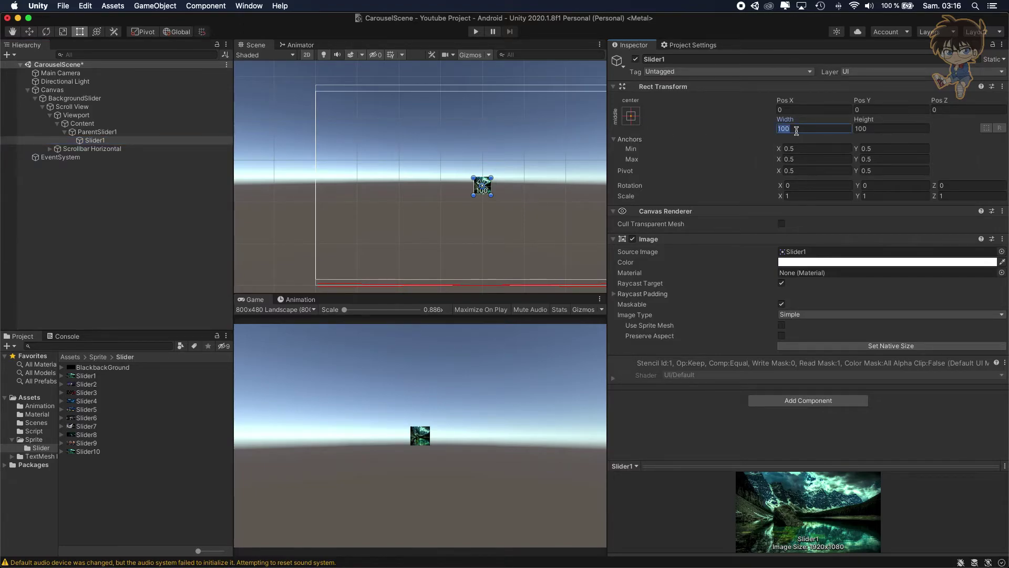
text(190)
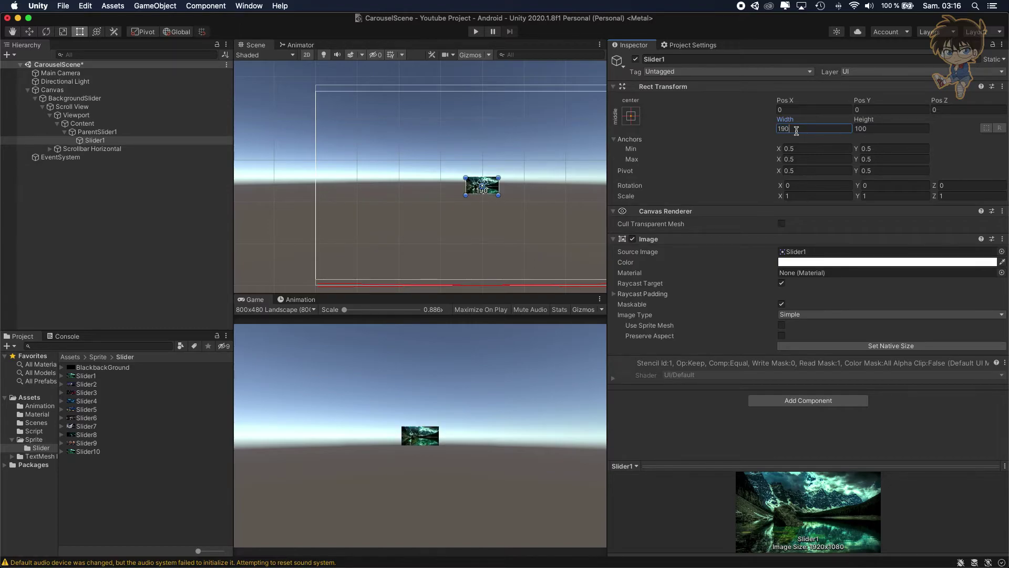
key(BackSpace)
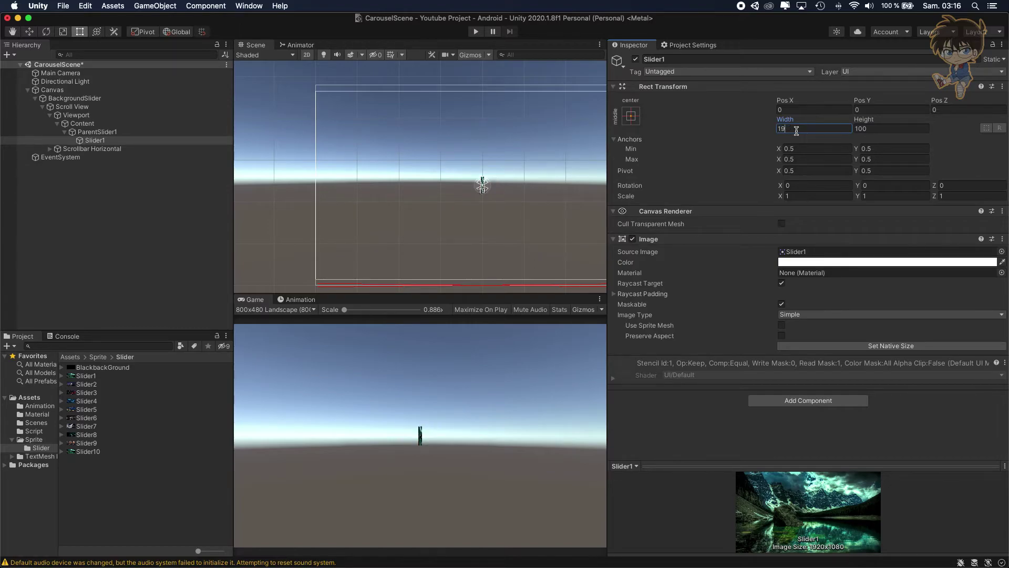
text(20)
key(Tab)
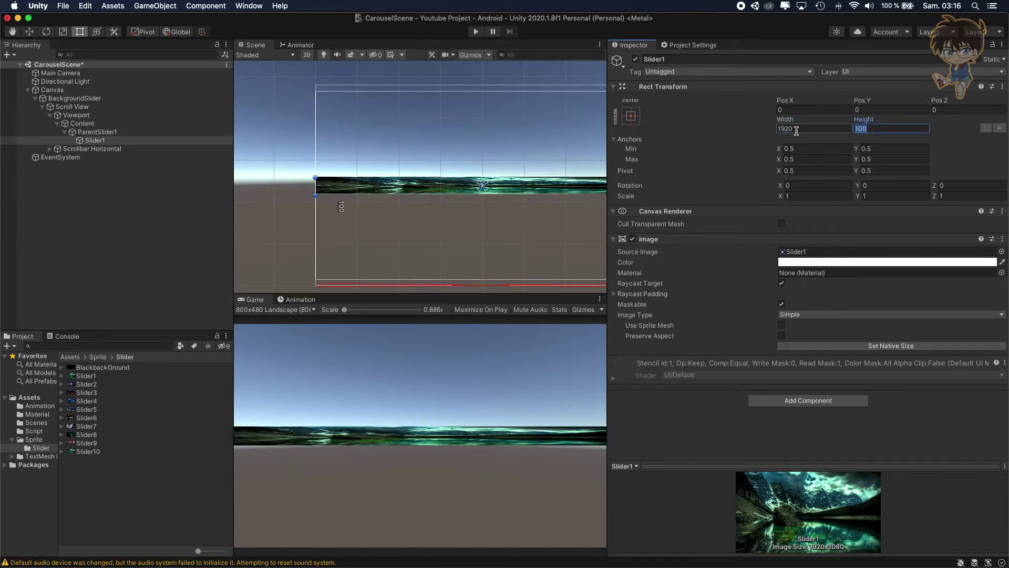
text(10)
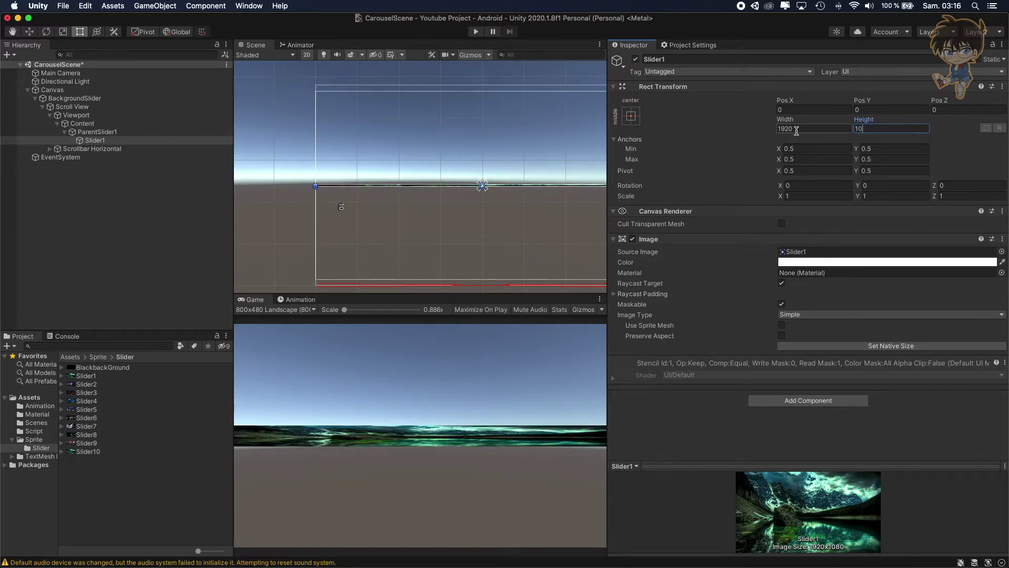
text(80)
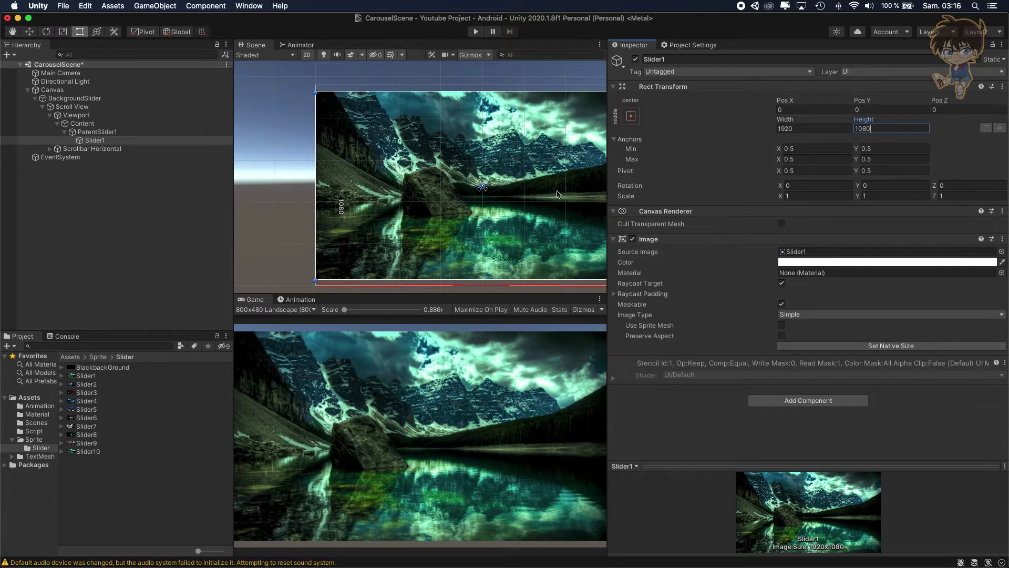
click(100, 132)
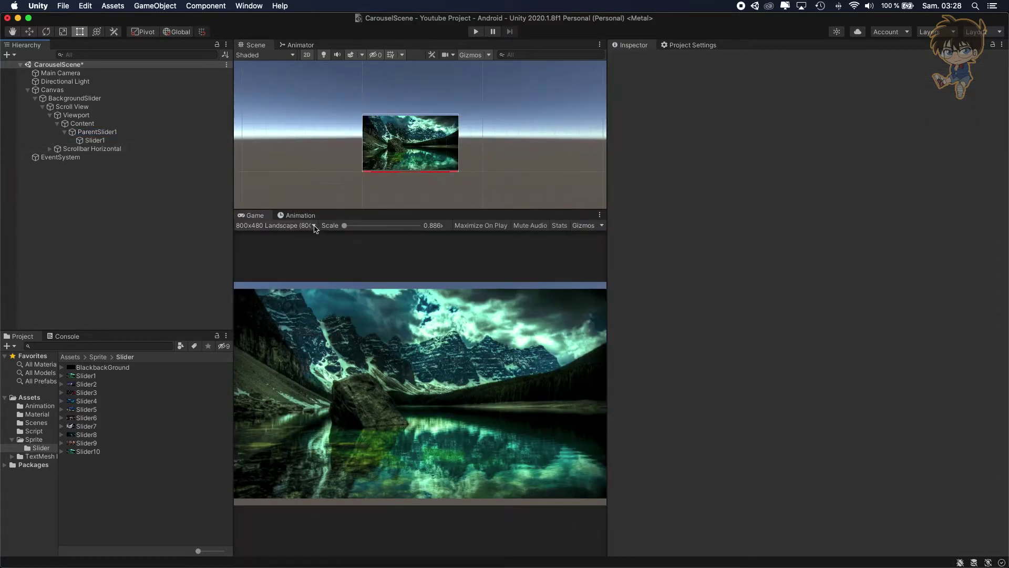
Set the Game view resolution to 2960x1440 Landscape and enlarge the Scene view.
click(314, 226)
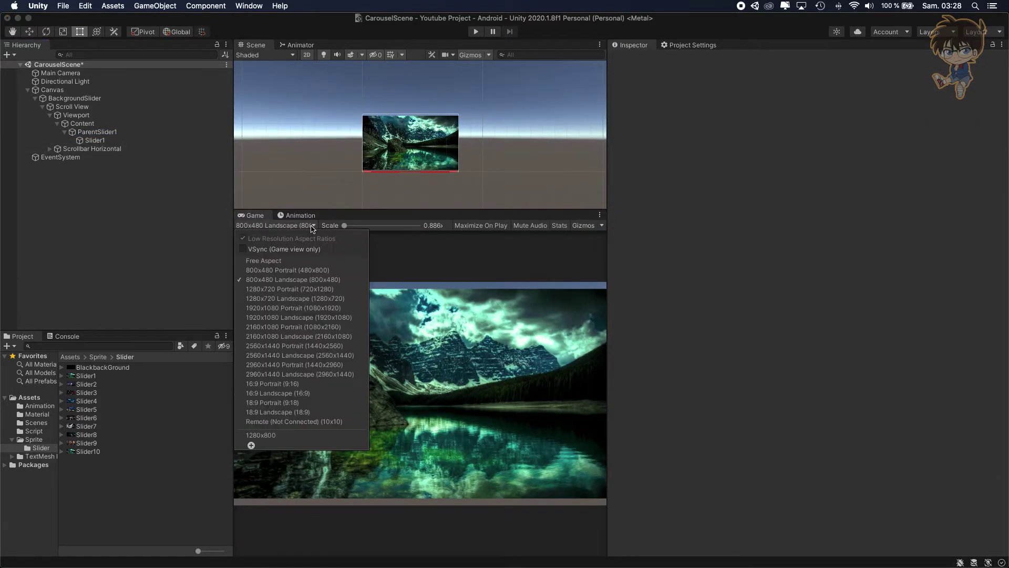
click(327, 375)
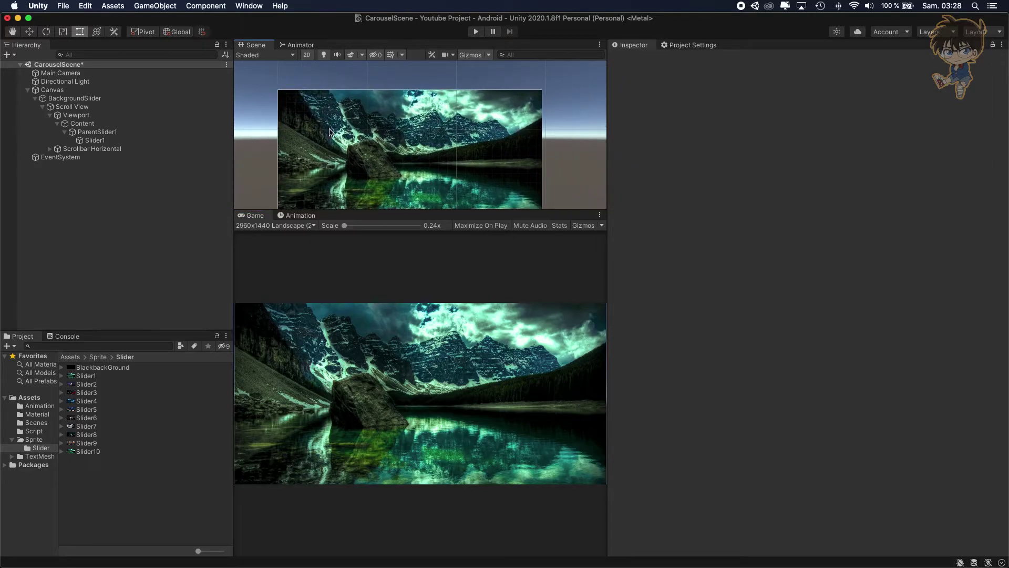
drag(407, 210, 406, 263)
middle_drag(390, 171, 410, 198)
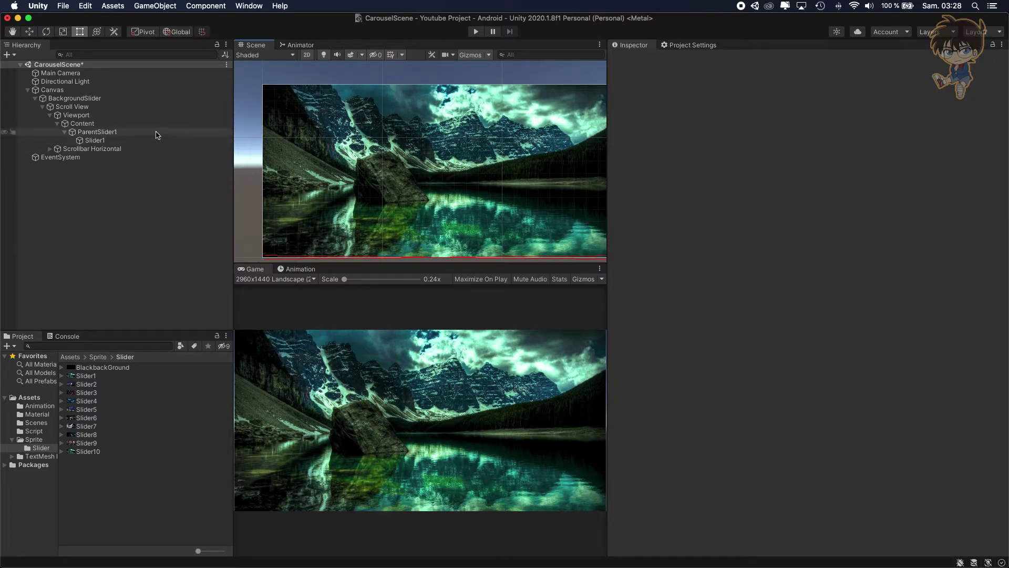
Review the component settings of Scroll View, Viewport, Content and ParentSlider1, including the layout element and layout group.
click(107, 106)
click(100, 115)
click(83, 123)
click(99, 131)
click(83, 123)
click(100, 132)
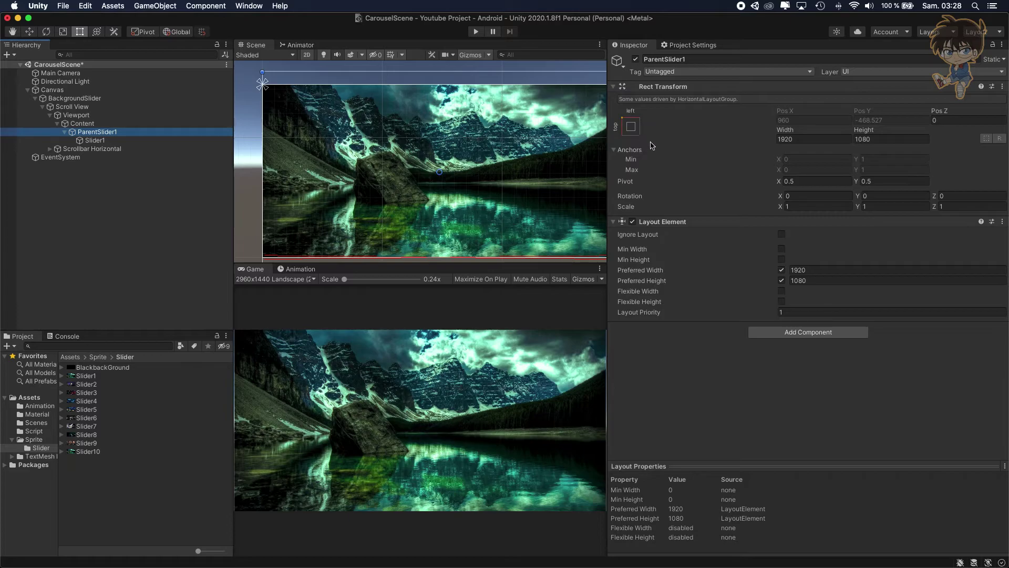
click(121, 123)
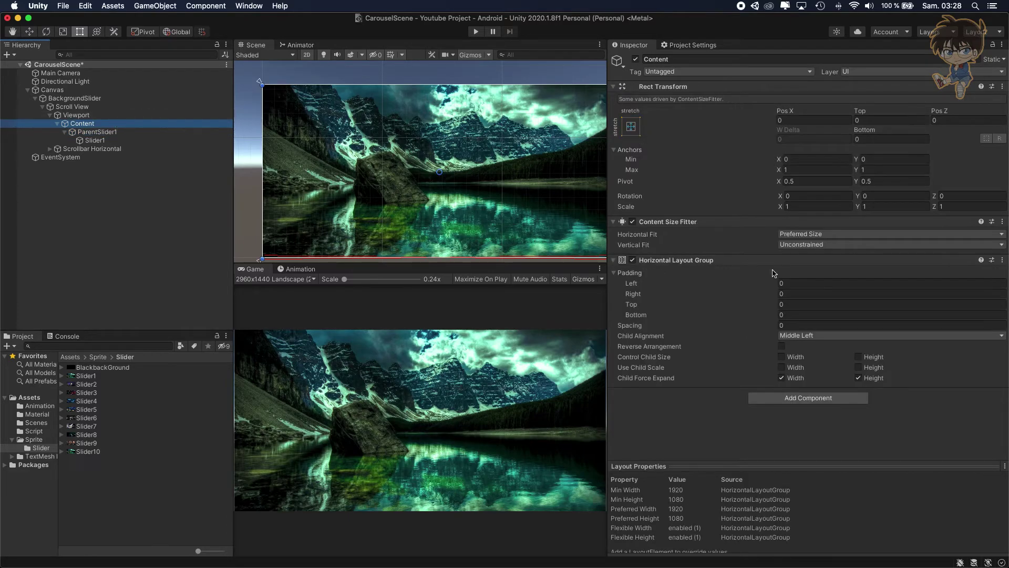
Reduce the Slider1 image's width to 80 percent by entering 1920*0.8.
click(121, 141)
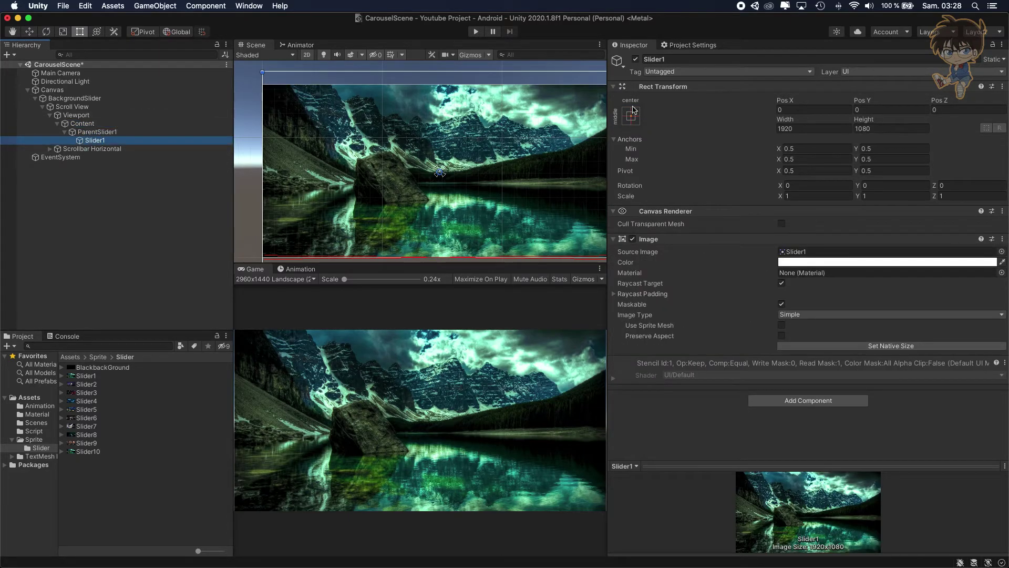
click(804, 128)
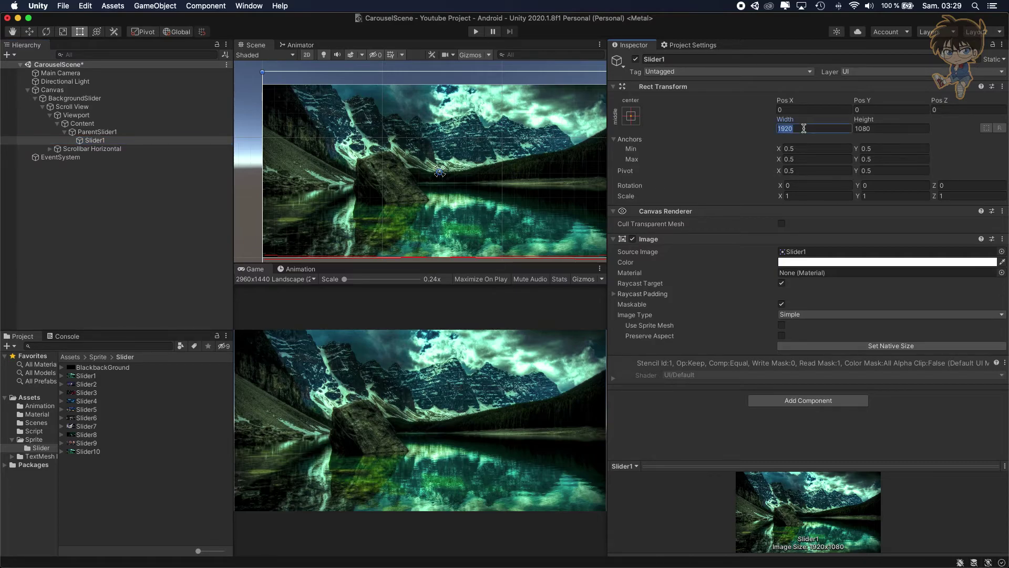
click(803, 128)
text(/0)
text(0.)
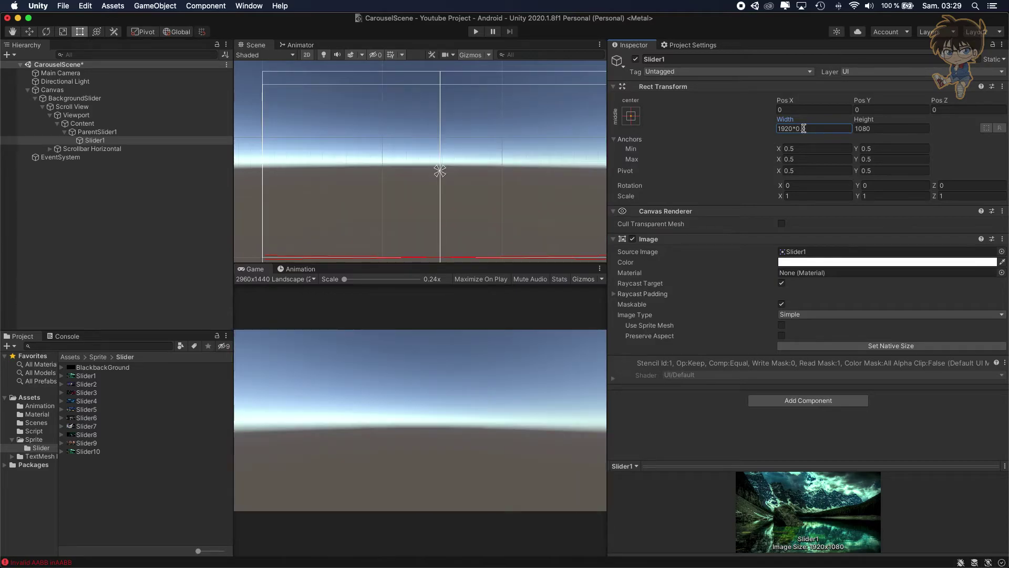
text(8)
key(Return)
Reduce the Slider1 image's height to 80 percent by entering 1080*0.8.
click(874, 130)
click(875, 131)
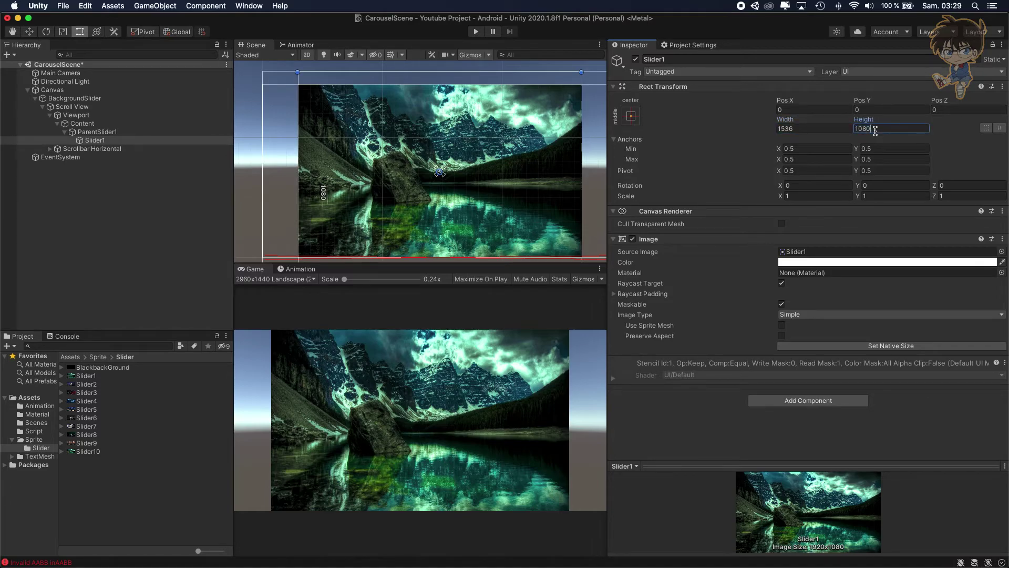
text(0.8)
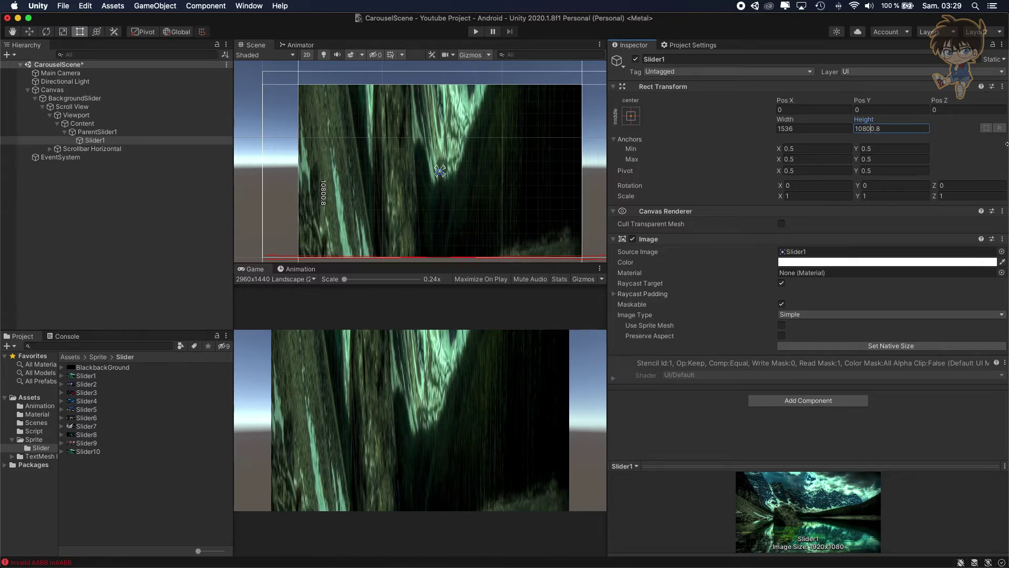
text(*)
key(Return)
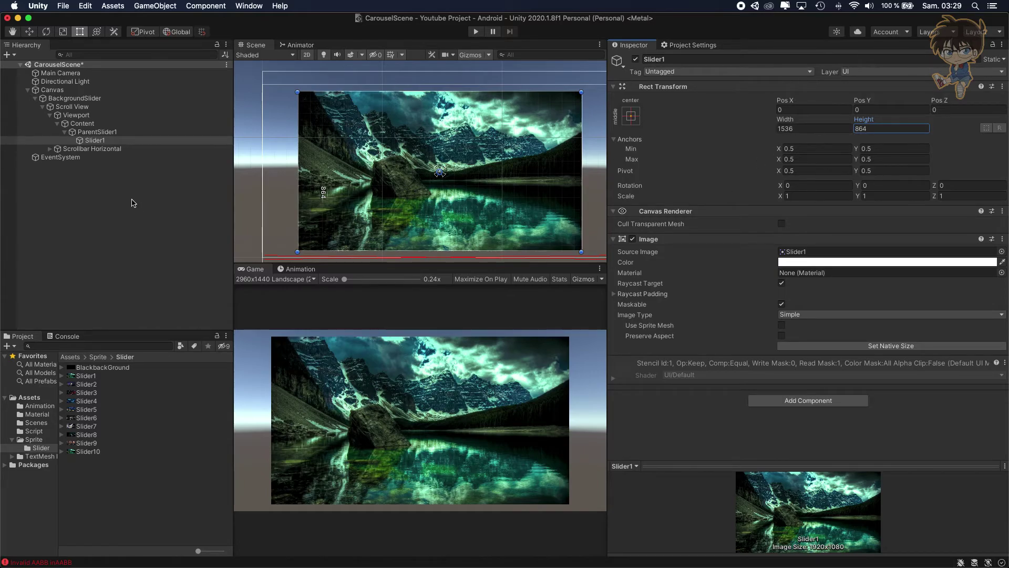
click(109, 132)
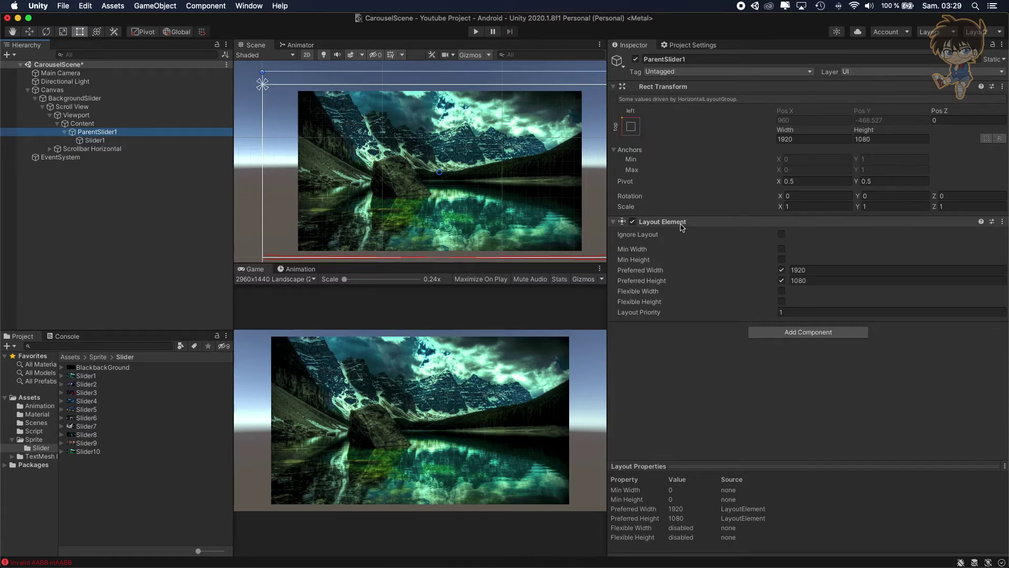
click(836, 334)
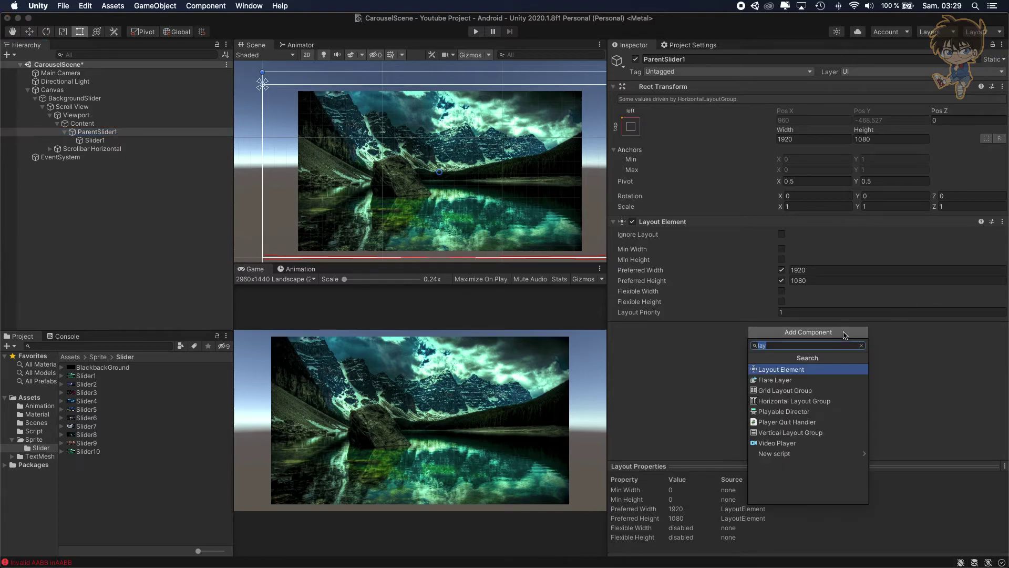
key(Escape)
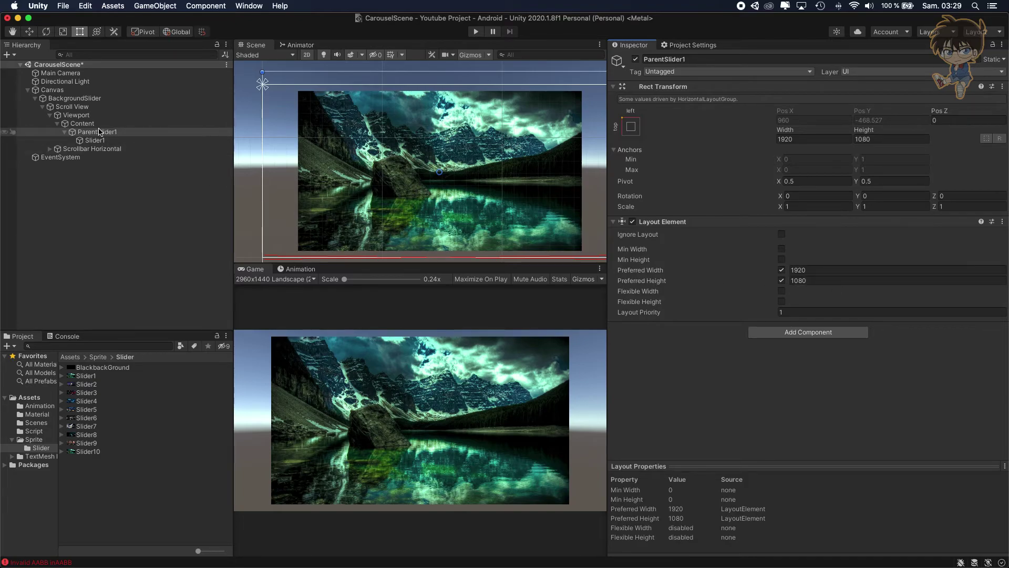
Collapse ParentSlider1, duplicate it once inside Content and remove the copy again.
click(65, 132)
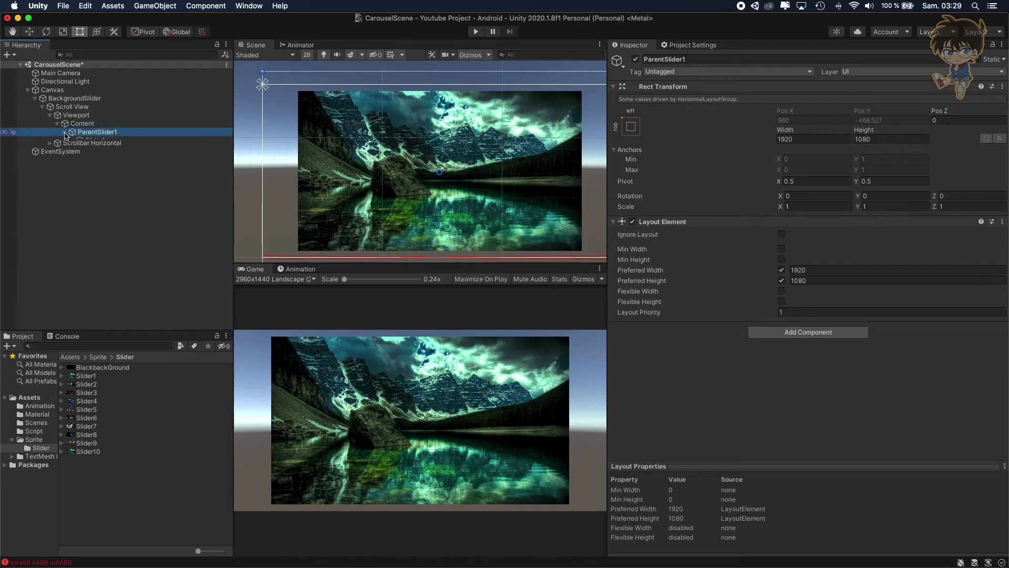
right_click(99, 132)
click(125, 193)
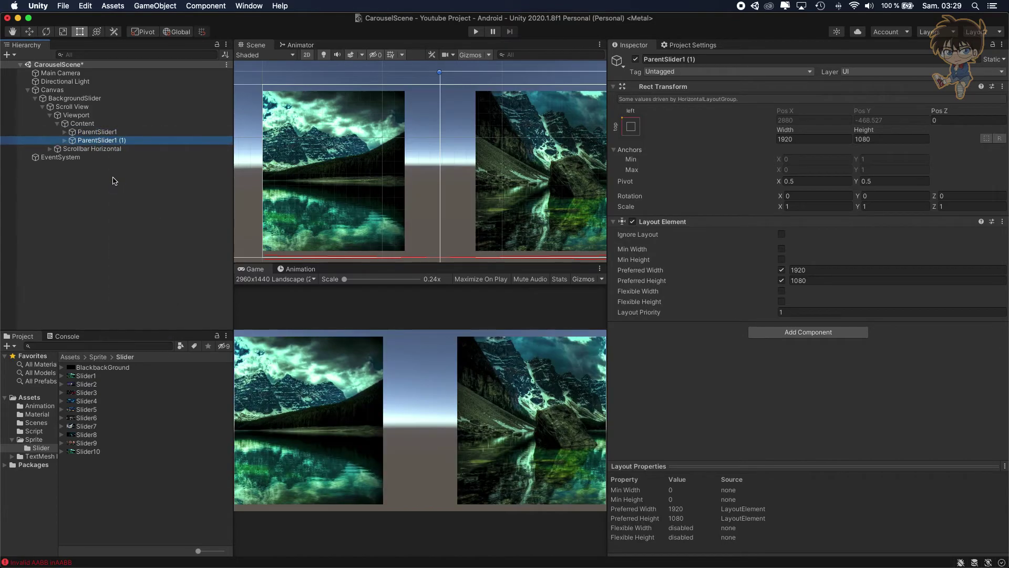
right_click(119, 141)
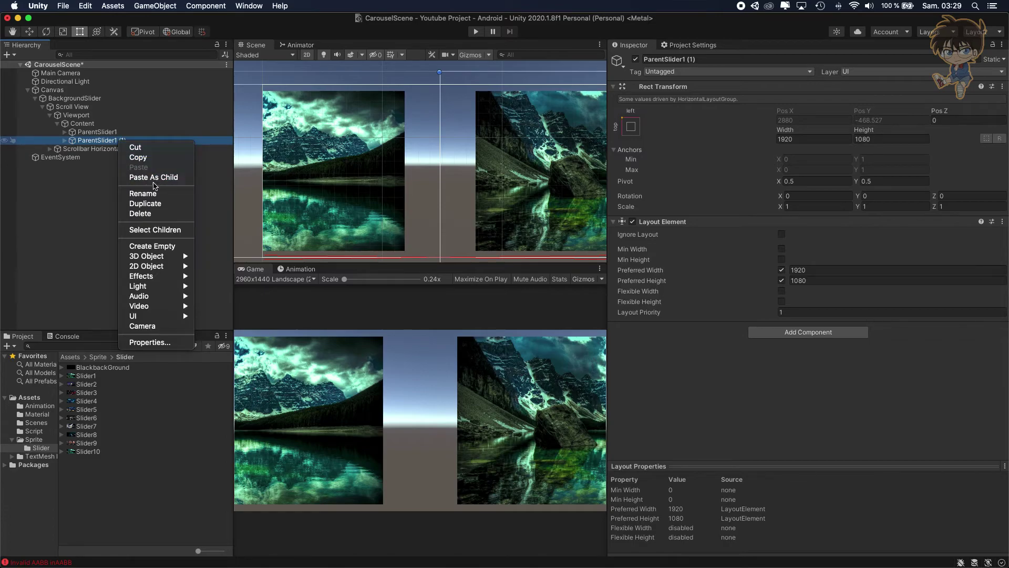
click(132, 210)
click(848, 332)
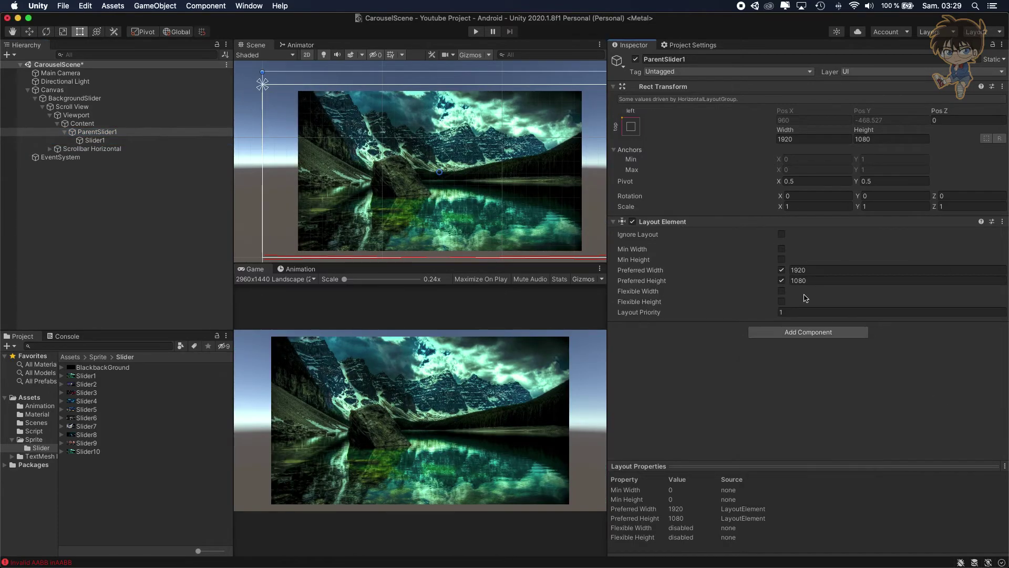
Duplicate ParentSlider1 repeatedly inside Content to make eight copies of it.
right_click(98, 132)
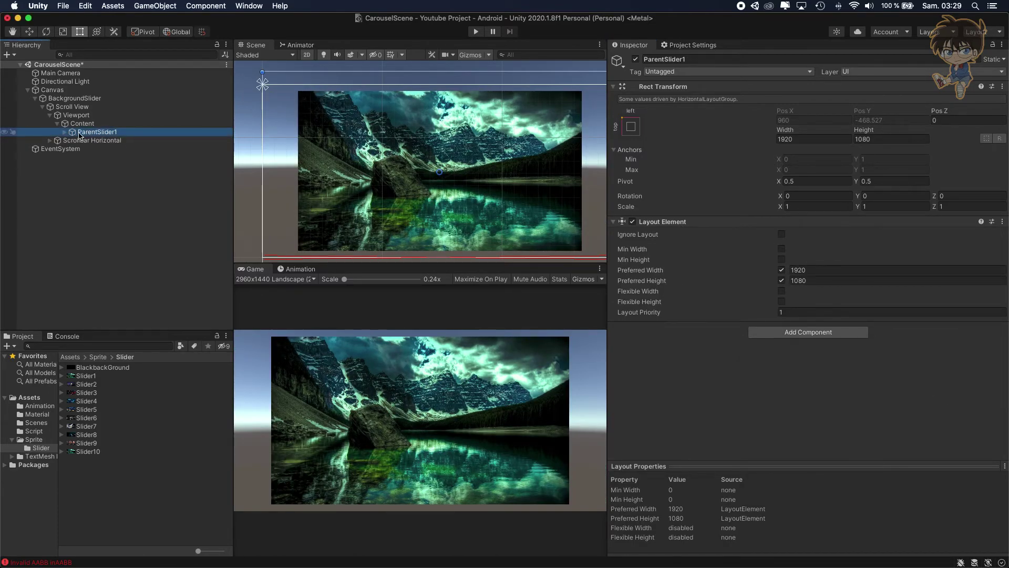
click(122, 193)
right_click(119, 142)
click(137, 203)
click(92, 157)
click(100, 148)
shift+click(102, 140)
key(super+d)
key(super+d)
key(super+d)
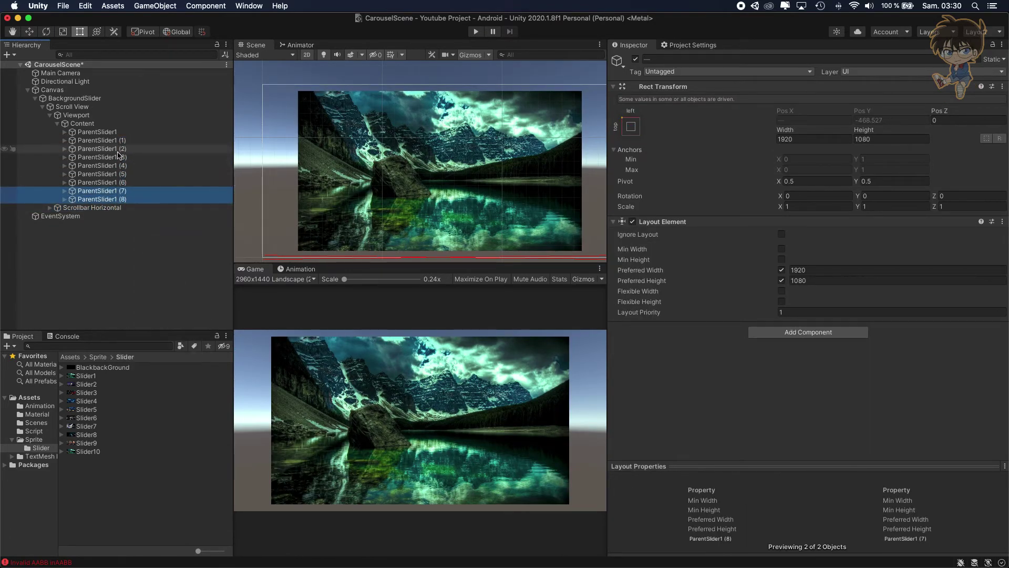
Rename the first five ParentSlider1 copies in order from ParentSlider2 through ParentSlider6.
click(134, 141)
text(2)
click(135, 151)
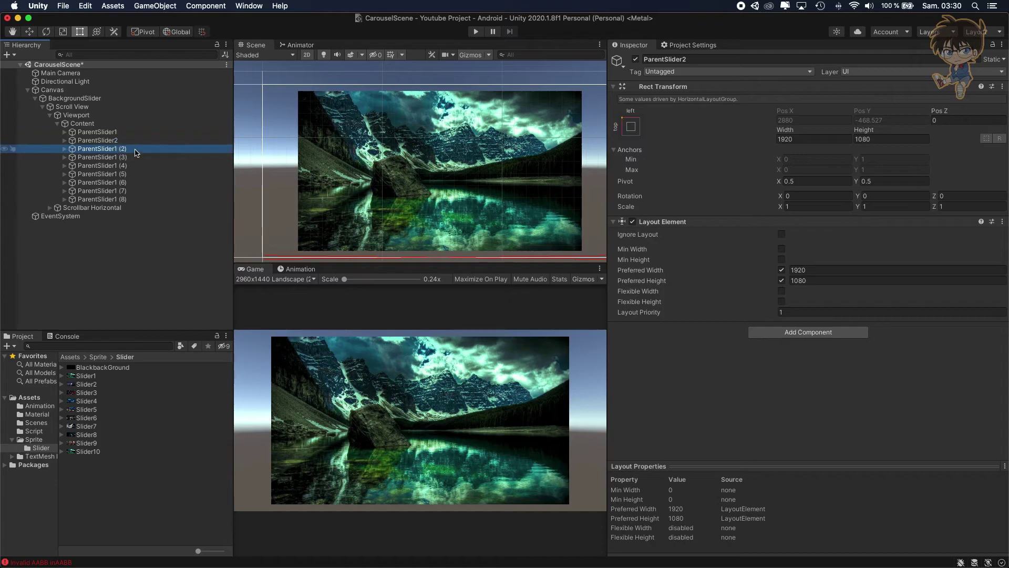
click(136, 157)
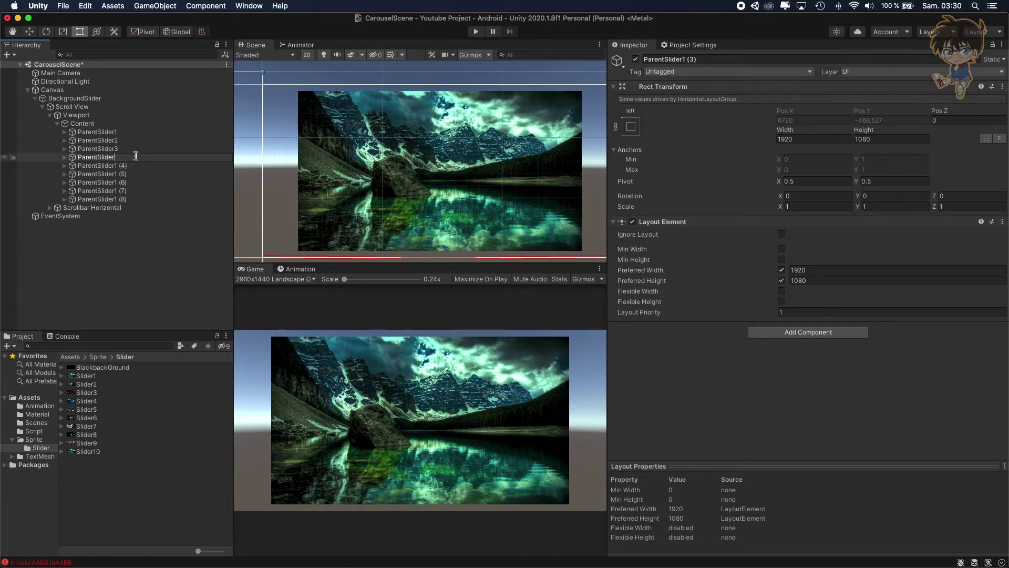
click(135, 165)
key(Return)
text(ParentSlider5)
click(132, 174)
text(ParentSlider6)
Rename the last three ParentSlider1 copies ParentSlider7, ParentSlider8 and ParentSlider9.
click(131, 182)
text(7)
key(Return)
click(128, 188)
key(Return)
key(BackSpace)
key(BackSpace)
key(BackSpace)
key(BackSpace)
click(127, 199)
key(Return)
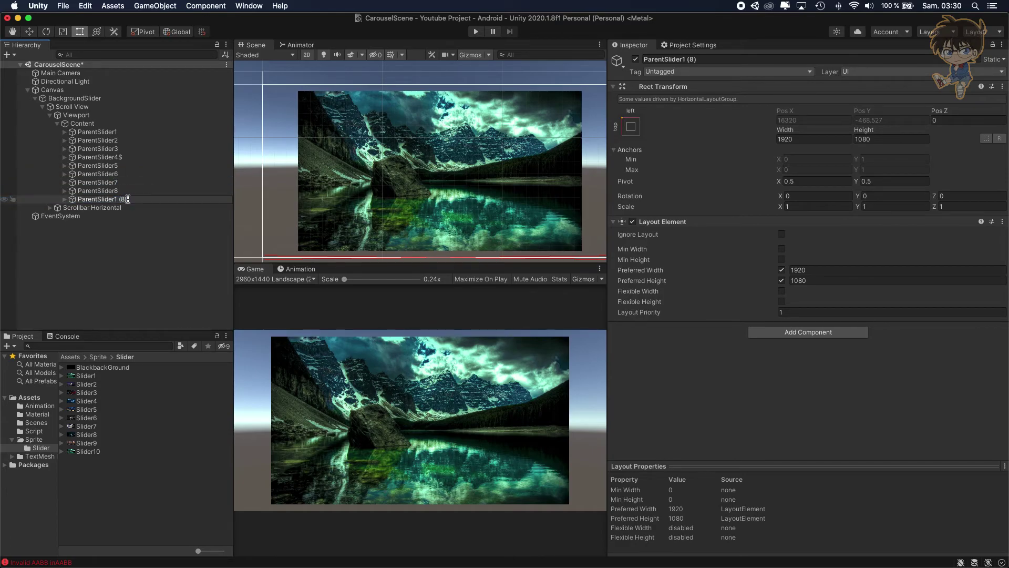
Duplicate ParentSlider9 as ParentSlider10, and correct the mistyped name ParentSlider4$ to ParentSlider4.
right_click(127, 200)
click(153, 255)
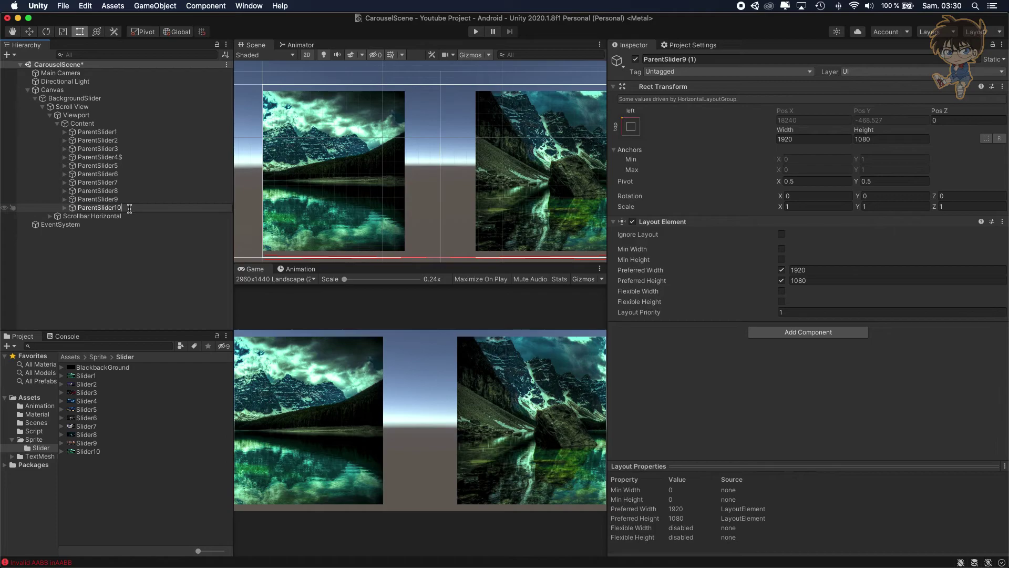
key(Return)
click(135, 158)
Rename the images under ParentSlider2 and ParentSlider3 to Slider2 and Slider3.
click(64, 141)
click(104, 150)
text(Slider2)
key(Return)
click(65, 157)
click(118, 166)
text(Slider3)
key(Return)
Rename the image under ParentSlider4 to Slider4 and set its source image to the Slider4 sprite.
click(64, 174)
click(112, 182)
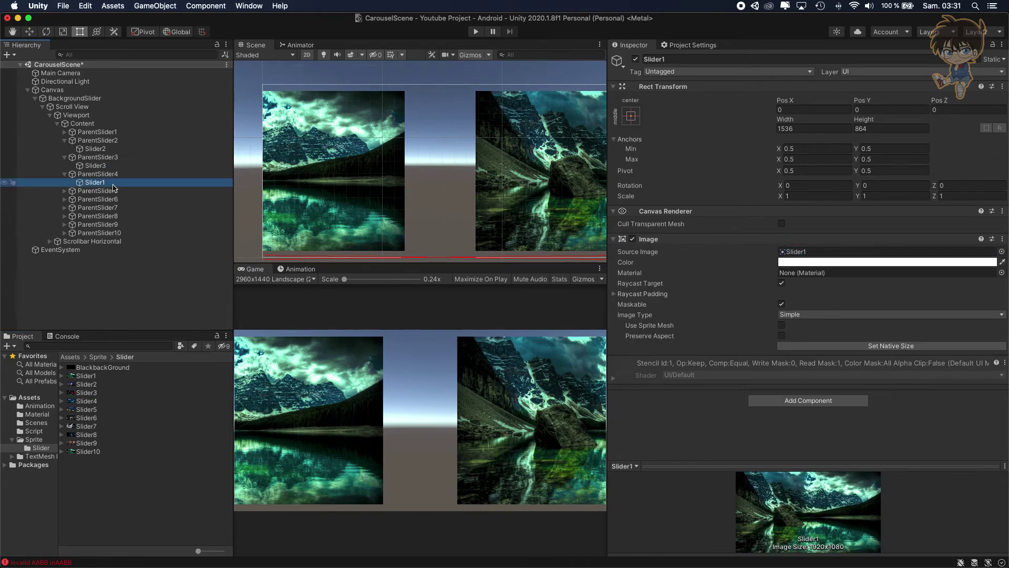
drag(92, 402, 793, 251)
Rename the image under ParentSlider5 to Slider5 and set its source image to the Slider5 sprite.
click(64, 191)
click(113, 199)
text(Slider5)
key(Return)
click(64, 132)
click(95, 140)
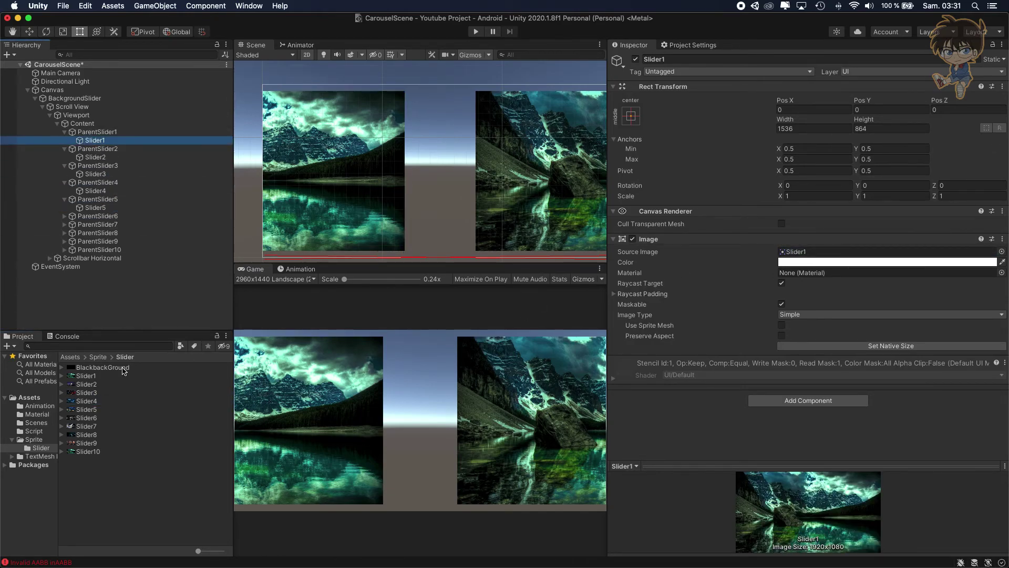
click(95, 207)
drag(86, 409, 793, 251)
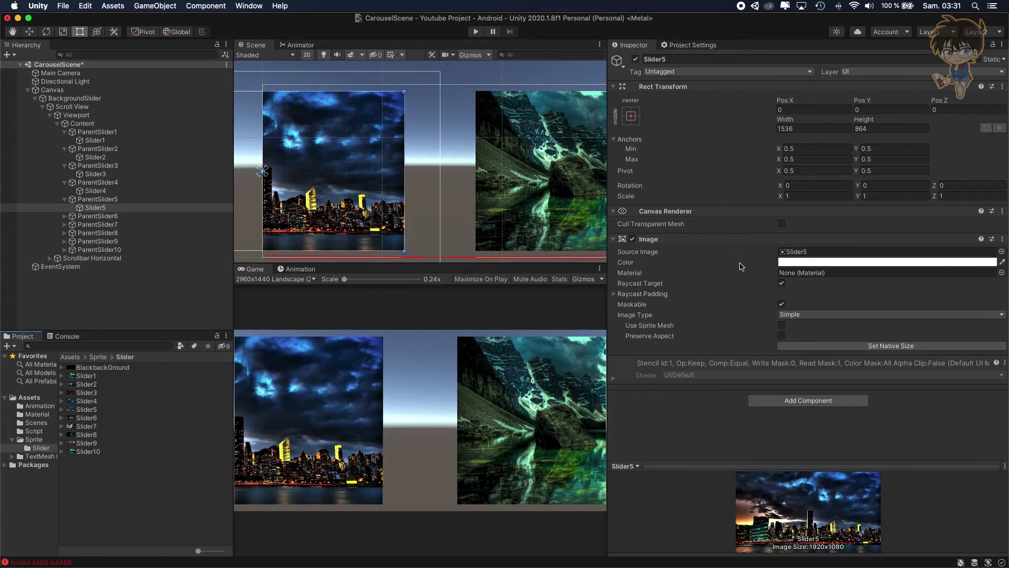
Rename the image under ParentSlider6 to Slider6 and set its source image to the Slider6 sprite.
click(64, 216)
click(121, 226)
drag(793, 288, 794, 252)
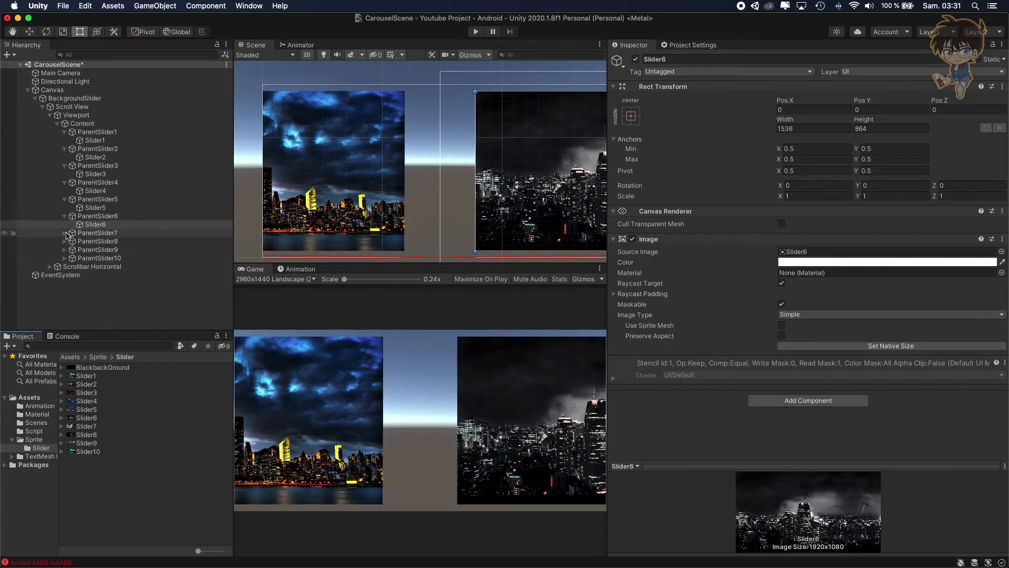
Set the source image under ParentSlider7 to the Slider7 sprite, and select the image under ParentSlider8.
click(65, 233)
click(95, 241)
drag(86, 426, 804, 252)
click(65, 250)
click(95, 258)
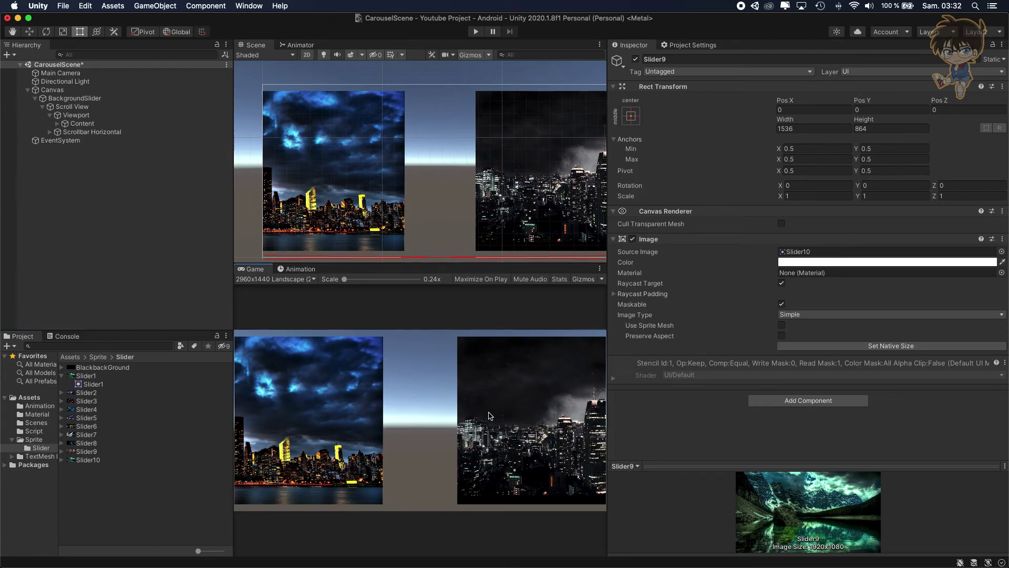
Select Content, run the scene in Play mode and swipe the carousel in both directions to test its horizontal scrolling.
scroll(429, 234, down, 4)
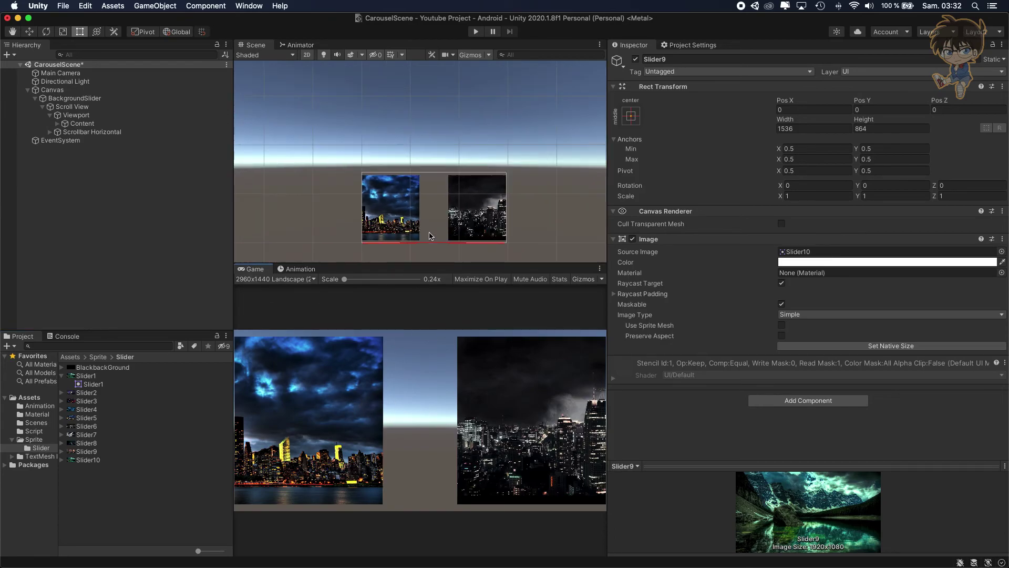
click(90, 124)
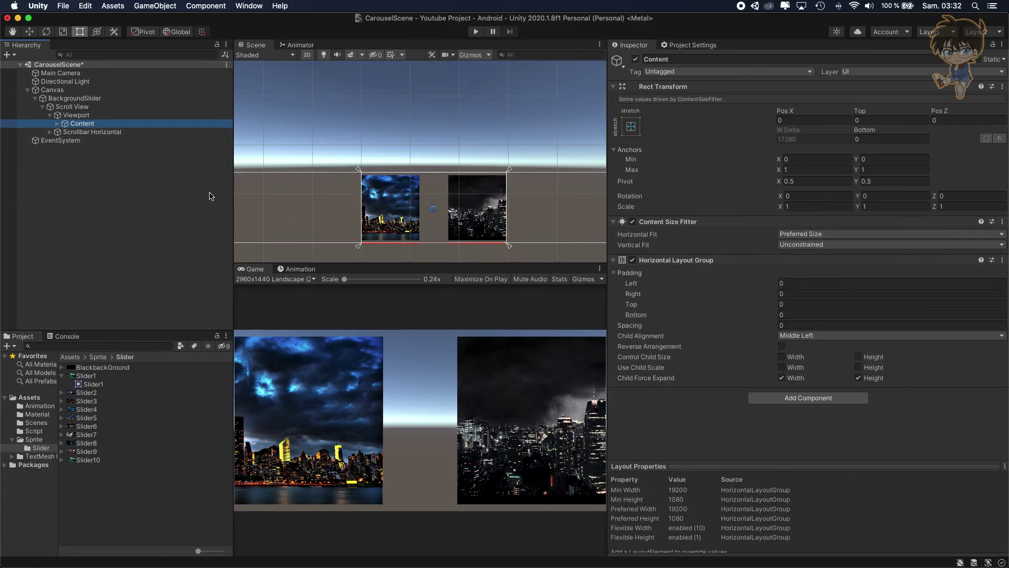
click(476, 31)
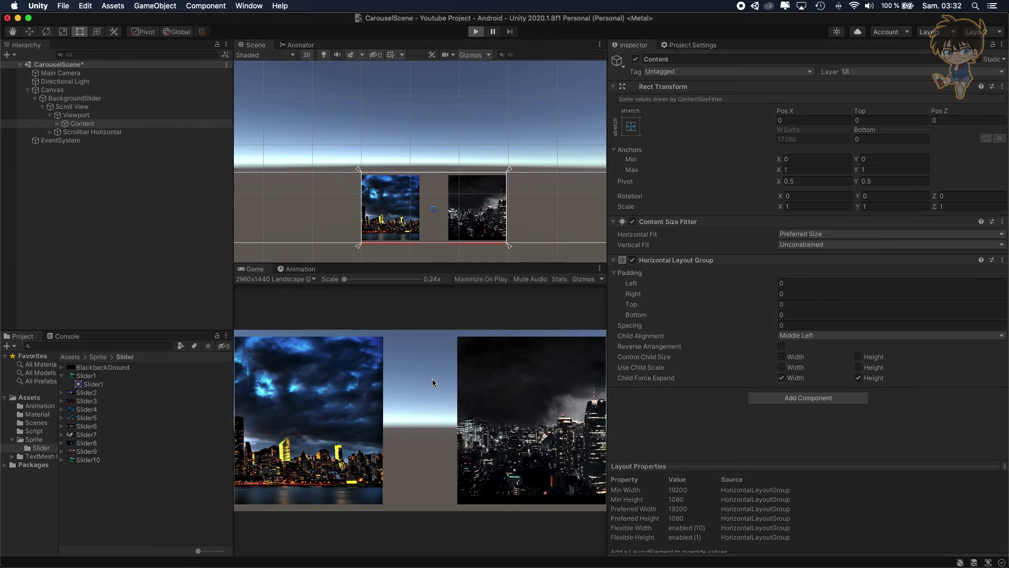
drag(412, 399, 602, 408)
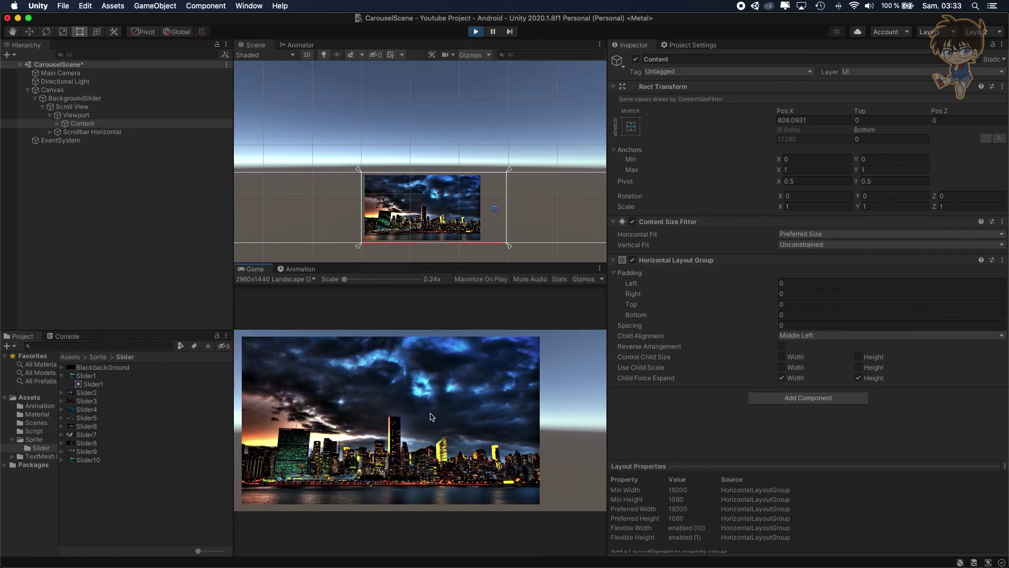
drag(475, 415, 349, 405)
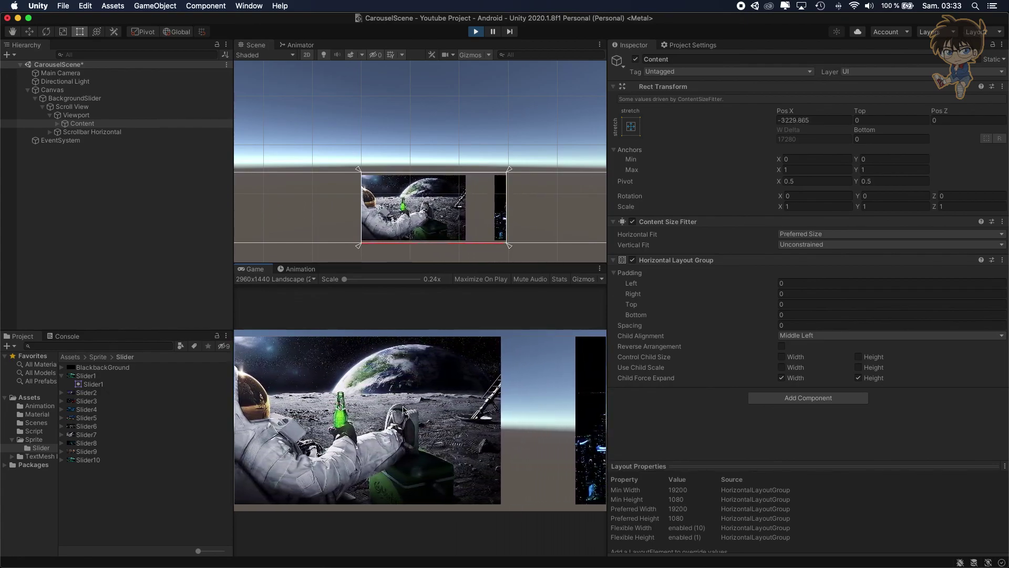
drag(482, 405, 366, 405)
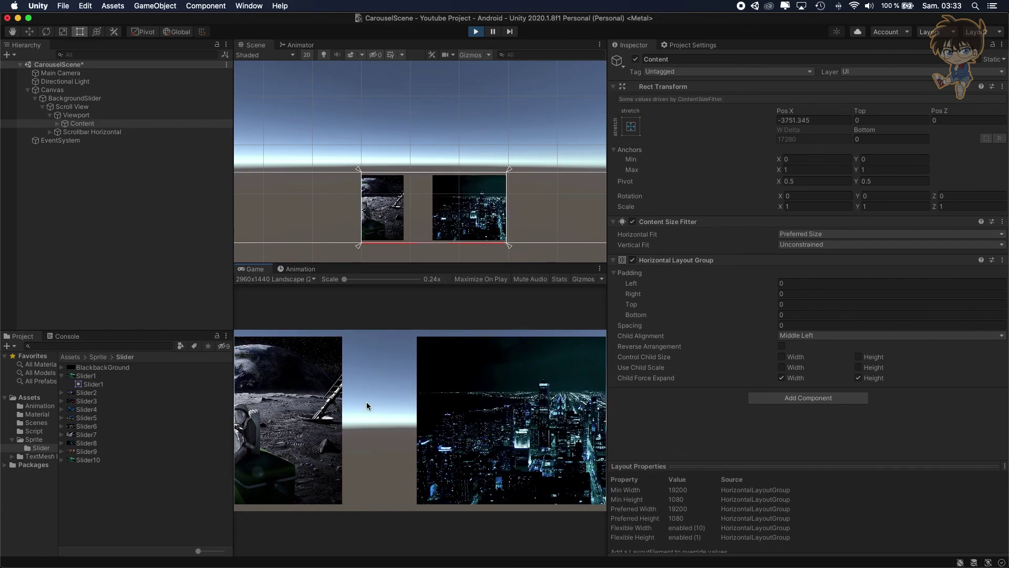